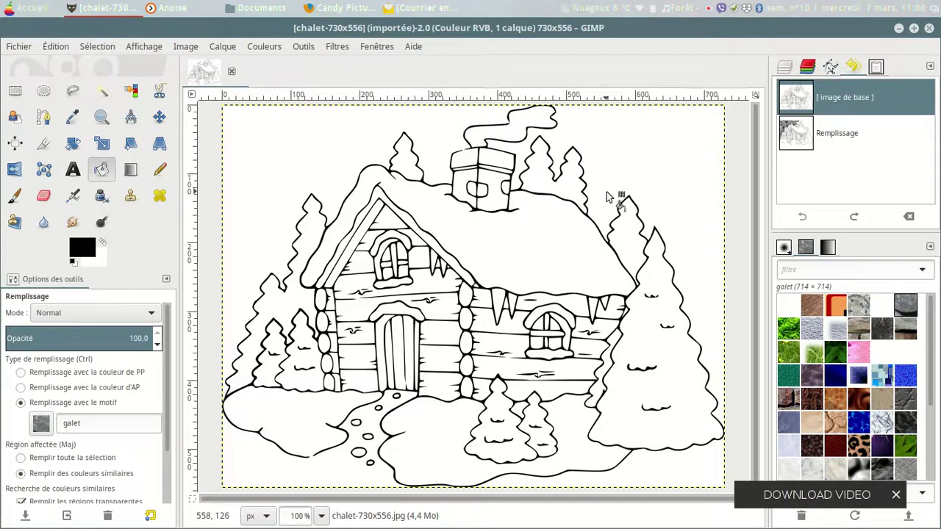
- Bring up the Pexels 'candy' results in Firefox and browse the gummy bear, jelly bean and sprinkle photos
{"action": "mouse_move", "coordinate": [336, 8]}
{"action": "left_click", "coordinate": [345, 8]}
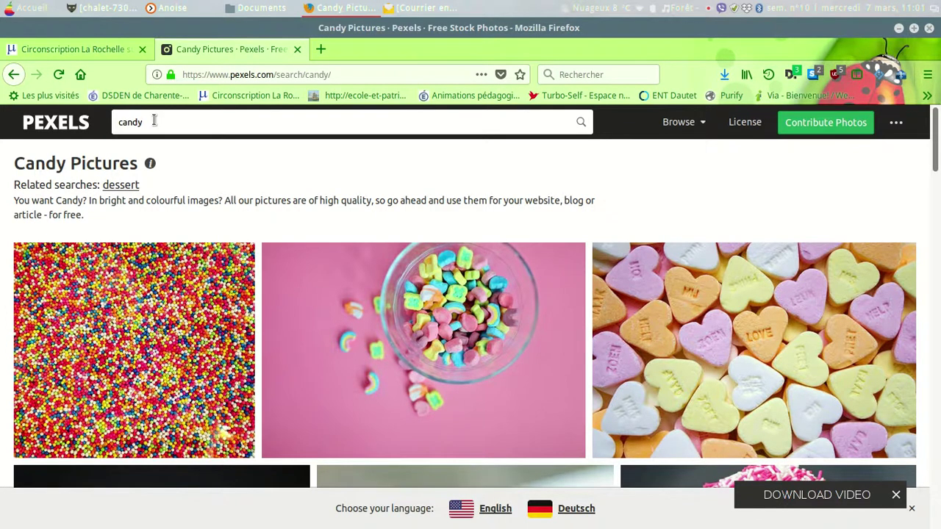
{"action": "scroll", "coordinate": [187, 317], "scroll_direction": "down", "scroll_amount": 3}
{"action": "scroll", "coordinate": [171, 268], "scroll_direction": "down", "scroll_amount": 3}
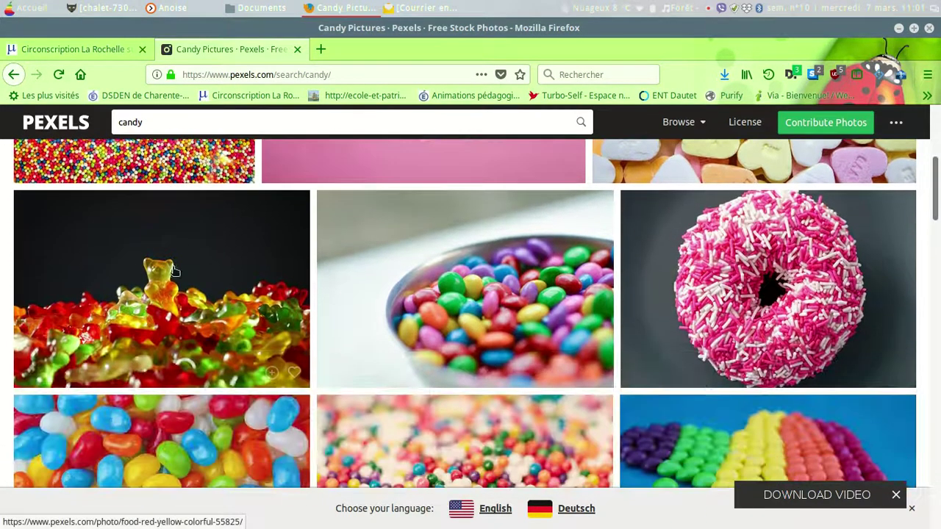
{"action": "scroll", "coordinate": [192, 330], "scroll_direction": "down", "scroll_amount": 3}
{"action": "scroll", "coordinate": [192, 330], "scroll_direction": "down", "scroll_amount": 3}
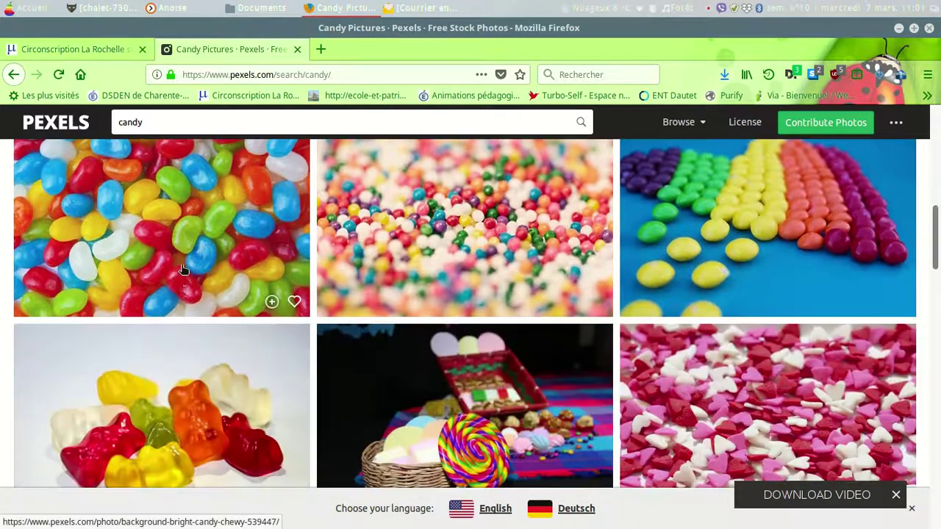
{"action": "scroll", "coordinate": [184, 279], "scroll_direction": "down", "scroll_amount": 2}
{"action": "scroll", "coordinate": [188, 302], "scroll_direction": "down", "scroll_amount": 3}
{"action": "scroll", "coordinate": [188, 301], "scroll_direction": "down", "scroll_amount": 2}
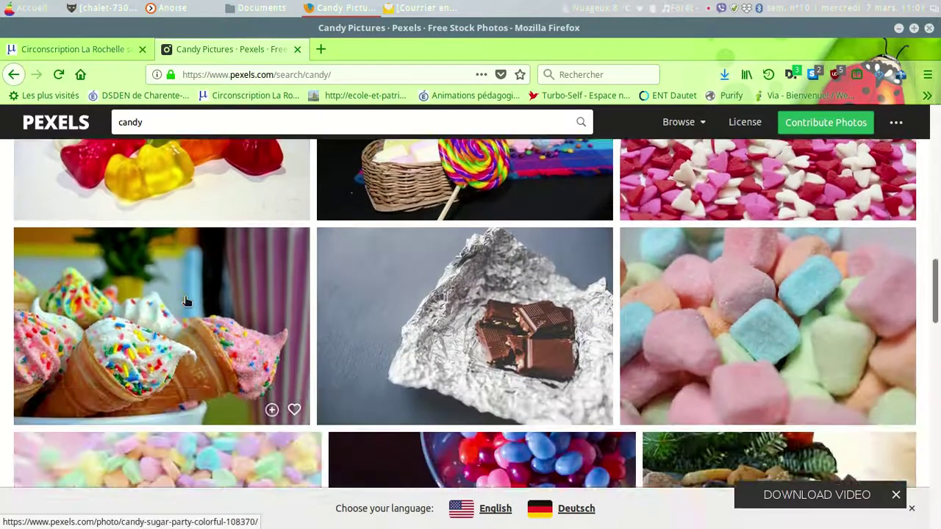
{"action": "scroll", "coordinate": [184, 296], "scroll_direction": "down", "scroll_amount": 2}
{"action": "scroll", "coordinate": [184, 296], "scroll_direction": "down", "scroll_amount": 1}
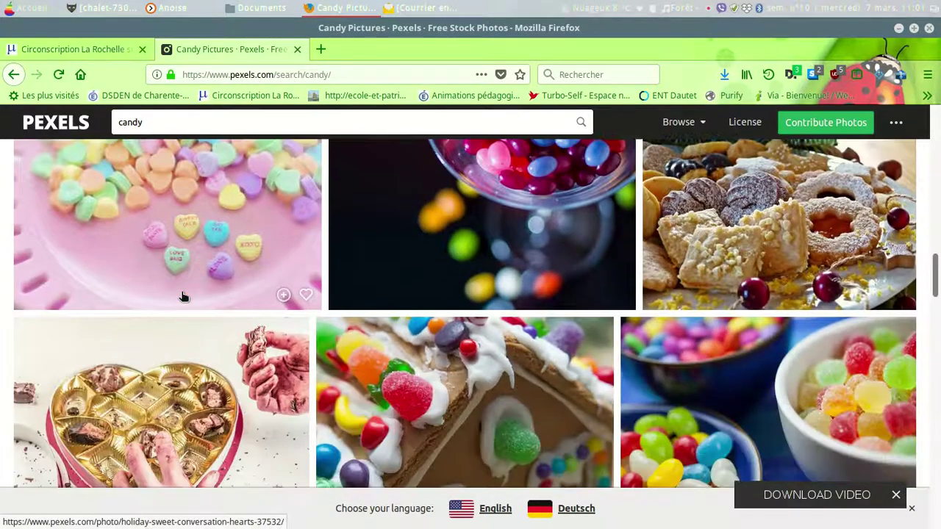
{"action": "scroll", "coordinate": [185, 296], "scroll_direction": "down", "scroll_amount": 2}
{"action": "scroll", "coordinate": [195, 298], "scroll_direction": "down", "scroll_amount": 1}
{"action": "scroll", "coordinate": [193, 305], "scroll_direction": "down", "scroll_amount": 1}
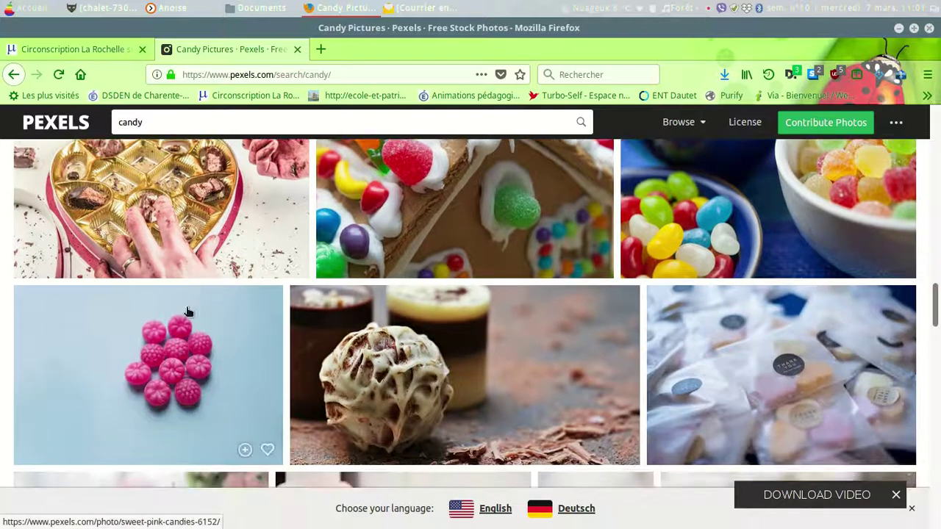
{"action": "scroll", "coordinate": [197, 338], "scroll_direction": "up", "scroll_amount": 3}
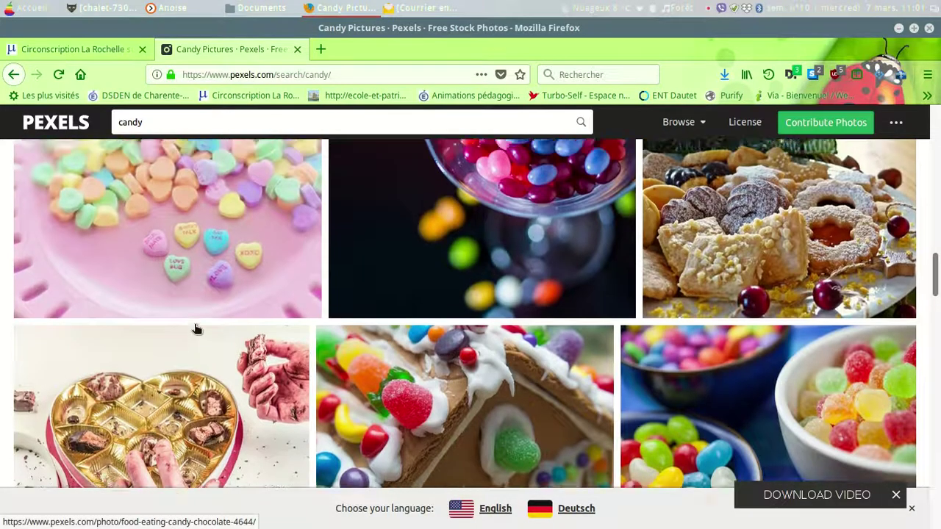
{"action": "scroll", "coordinate": [196, 327], "scroll_direction": "up", "scroll_amount": 3}
{"action": "scroll", "coordinate": [197, 329], "scroll_direction": "up", "scroll_amount": 3}
{"action": "scroll", "coordinate": [197, 330], "scroll_direction": "up", "scroll_amount": 3}
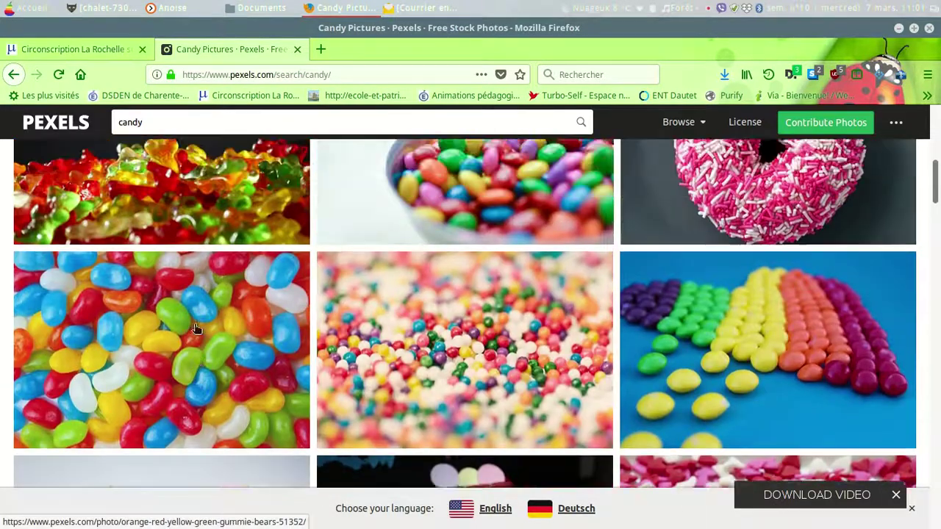
{"action": "scroll", "coordinate": [199, 340], "scroll_direction": "up", "scroll_amount": 3}
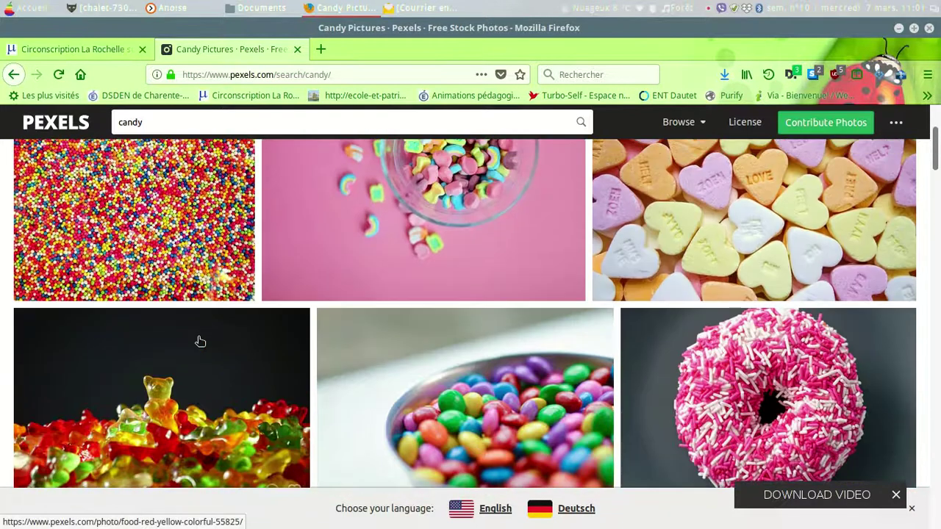
- Copy the full-size multicoloured sprinkles photo (pexels-photo-827066.jpeg) and return to GIMP
{"action": "left_click", "coordinate": [160, 227]}
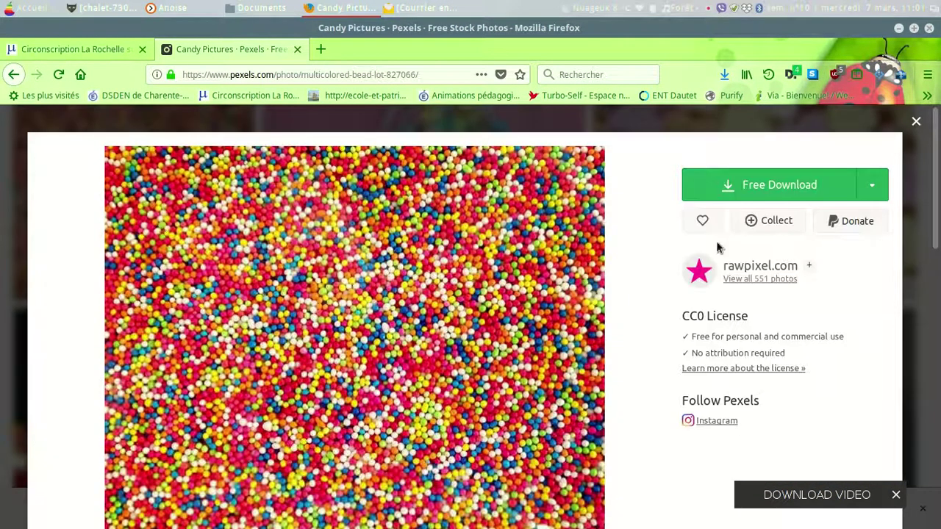
{"action": "left_click", "coordinate": [764, 186]}
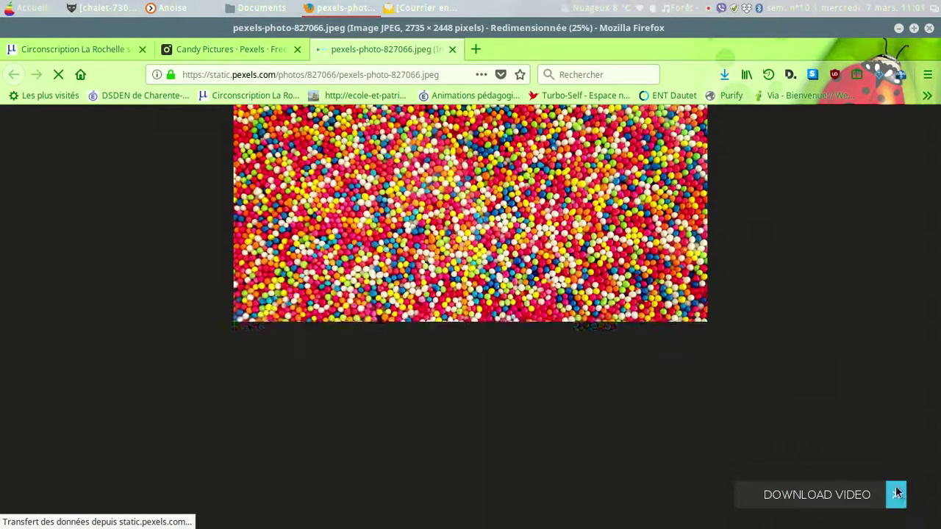
{"action": "left_click", "coordinate": [404, 232]}
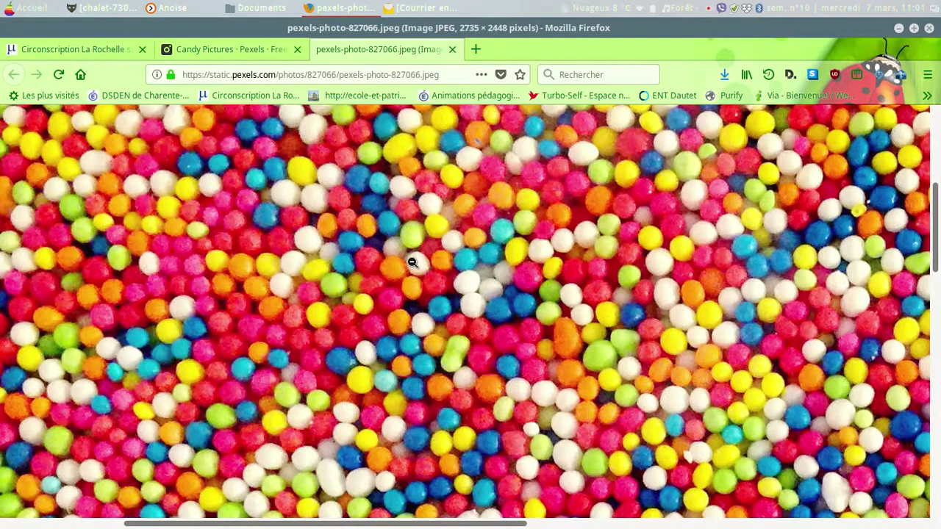
{"action": "right_click", "coordinate": [412, 270]}
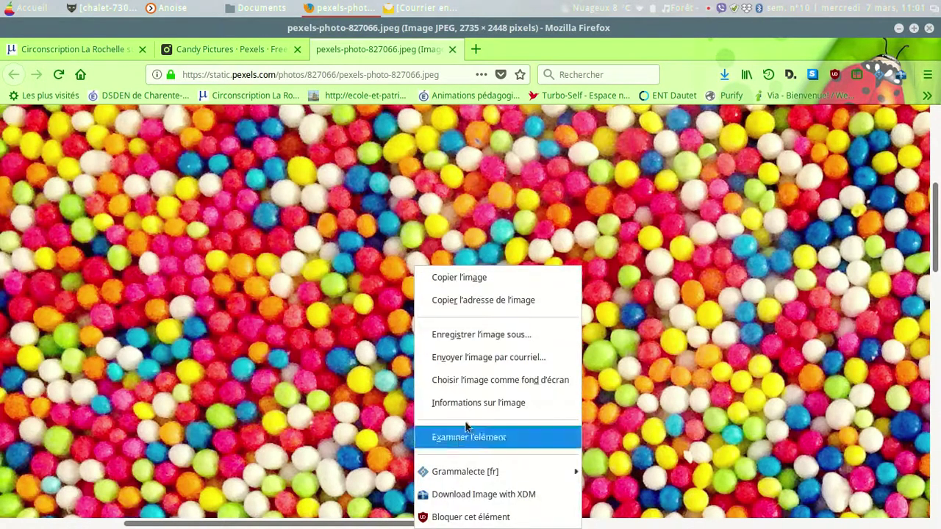
{"action": "left_click", "coordinate": [468, 284]}
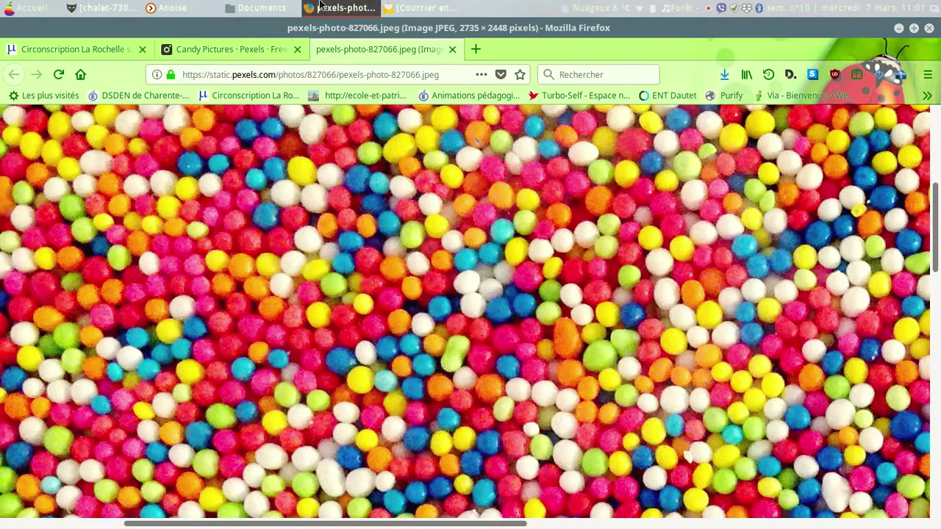
{"action": "left_click", "coordinate": [117, 9]}
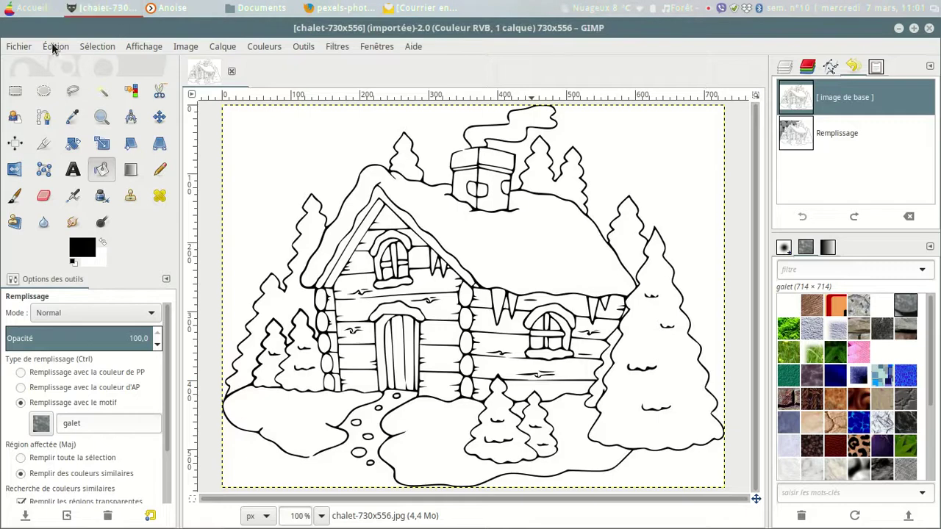
- Paste the copied sprinkles photo as a new 2735×2448 image with Édition > Coller comme > Nouvelle image
{"action": "left_click", "coordinate": [54, 46]}
{"action": "mouse_move", "coordinate": [86, 226]}
{"action": "left_click", "coordinate": [300, 229]}
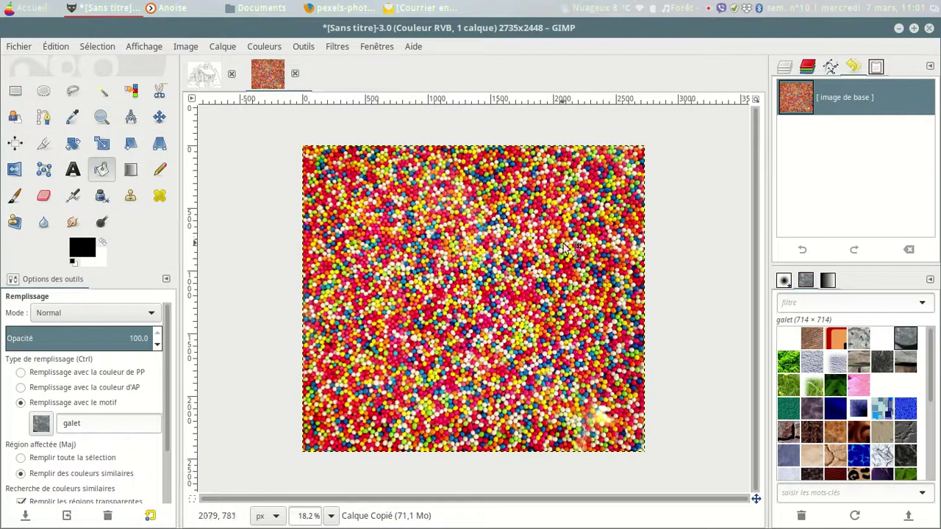
- Draw a 330×330 square selection near the photo's centre, with proportions fixed at 1:1
{"action": "left_click", "coordinate": [15, 92]}
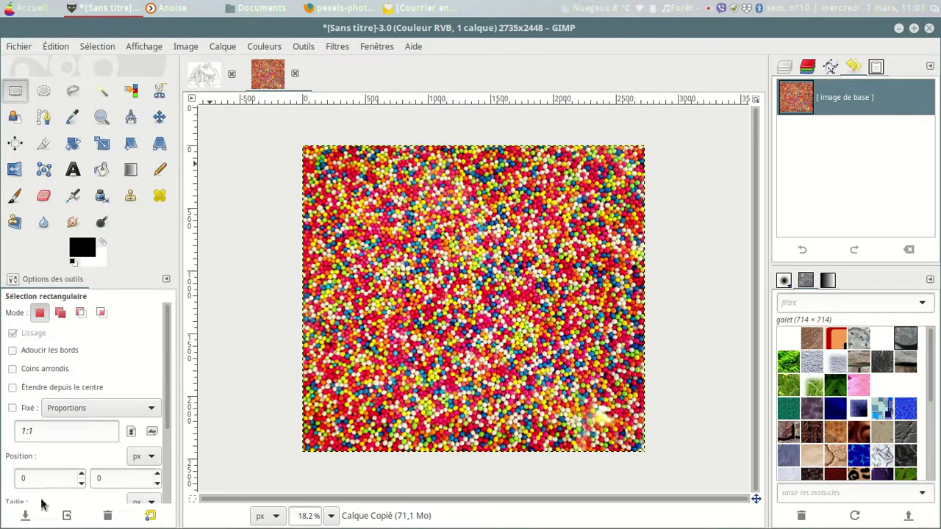
{"action": "left_click", "coordinate": [13, 408]}
{"action": "left_click", "coordinate": [150, 410]}
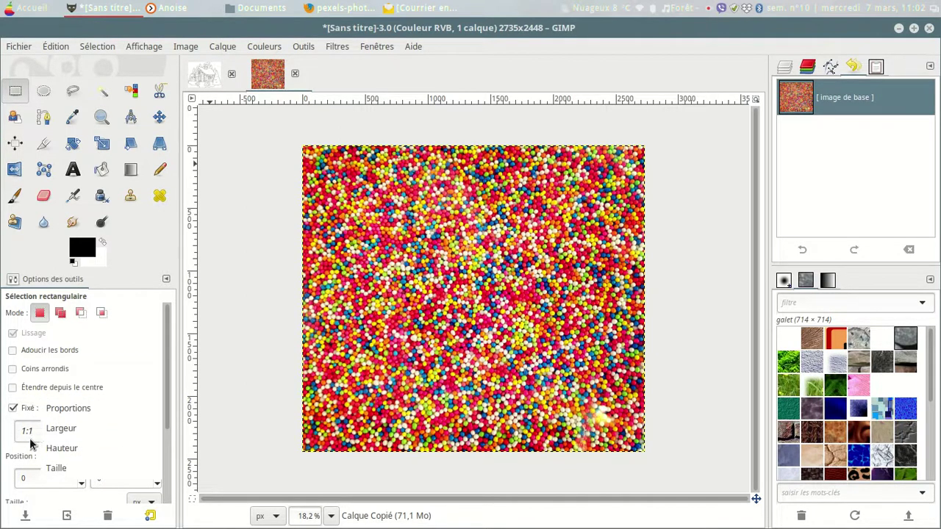
{"action": "left_click", "coordinate": [137, 378]}
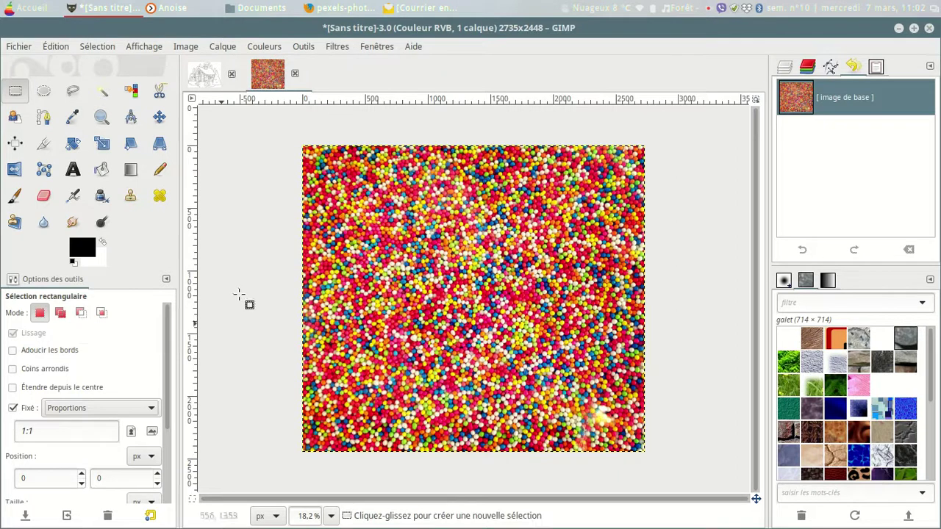
{"action": "left_click_drag", "start_coordinate": [430, 272], "coordinate": [471, 310]}
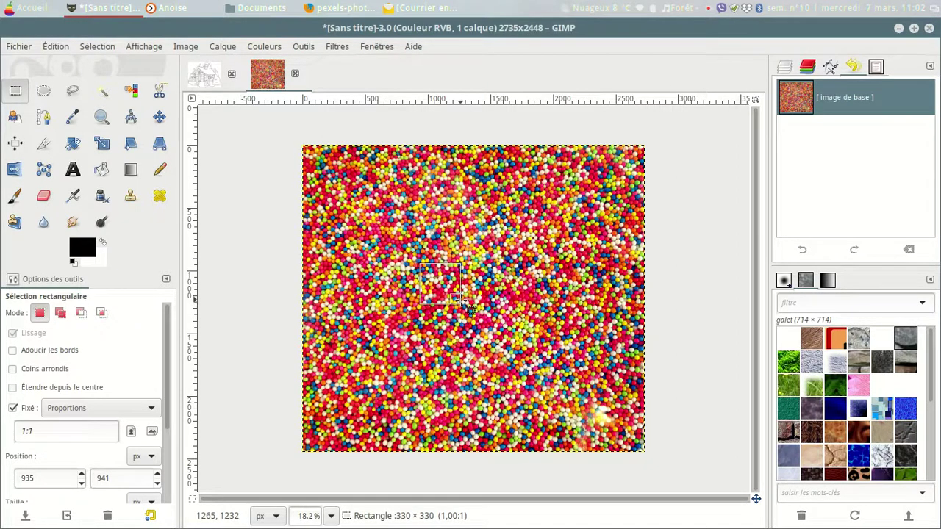
{"action": "left_click_drag", "start_coordinate": [469, 309], "coordinate": [469, 309]}
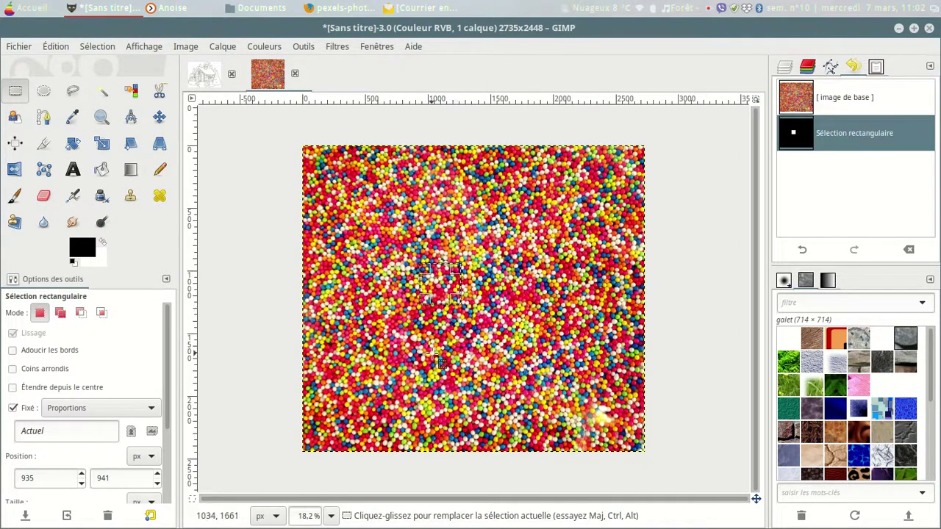
- Copy the sprinkles square and save it as a new pattern, with name and file name both 'bonbon'
{"action": "key", "text": "ctrl+c"}
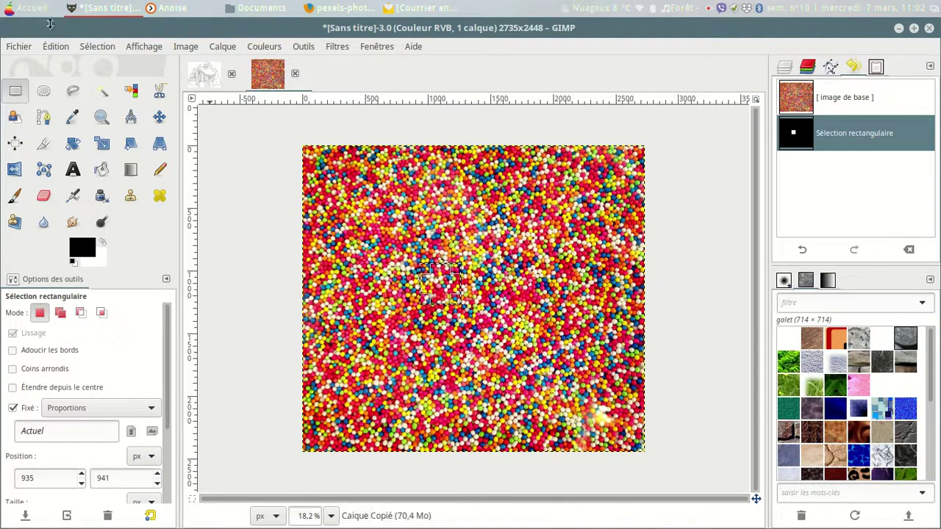
{"action": "left_click", "coordinate": [55, 46]}
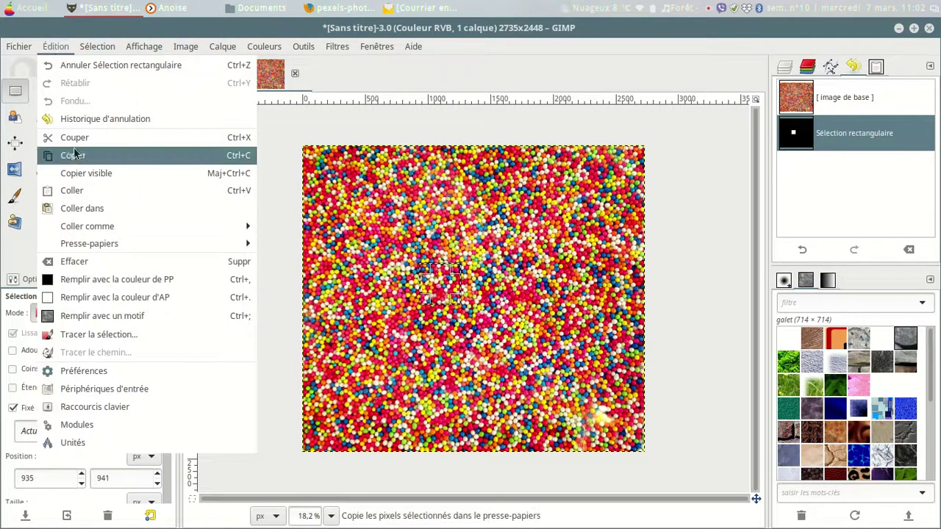
{"action": "left_click", "coordinate": [69, 157]}
{"action": "left_click", "coordinate": [54, 49]}
{"action": "mouse_move", "coordinate": [87, 227]}
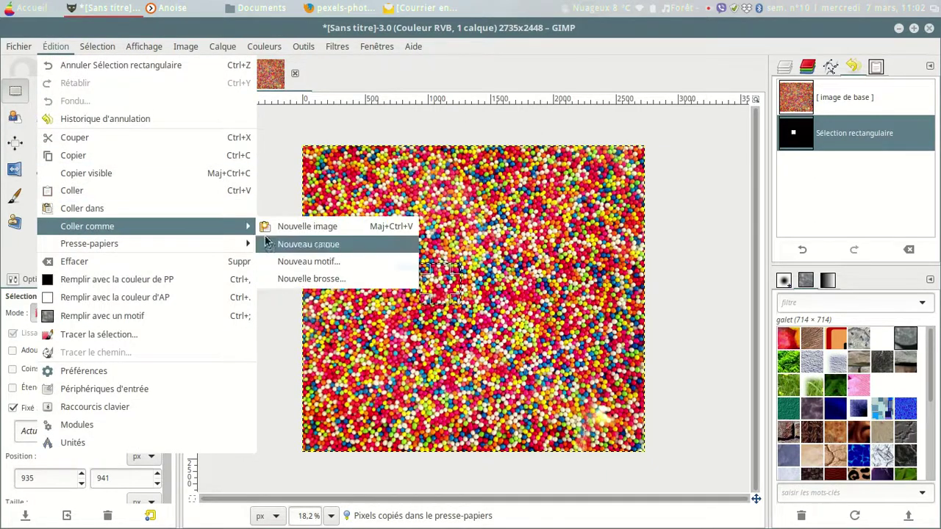
{"action": "left_click", "coordinate": [300, 263]}
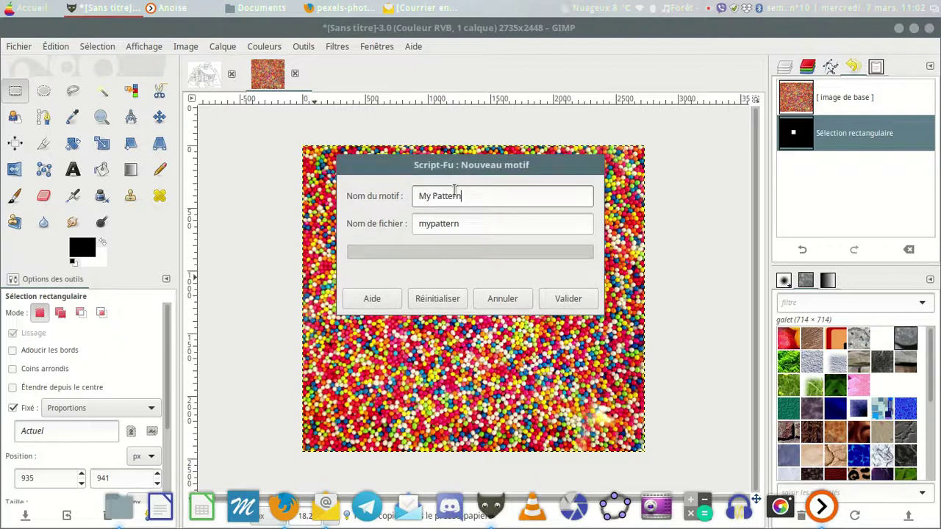
{"action": "left_click_drag", "start_coordinate": [462, 196], "coordinate": [406, 195]}
{"action": "type", "text": "bonbon"}
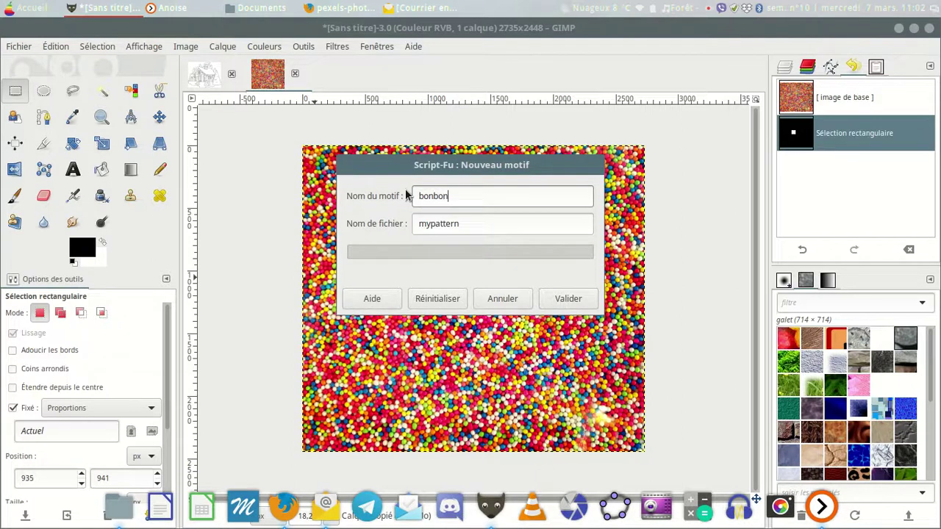
{"action": "key", "text": "Tab"}
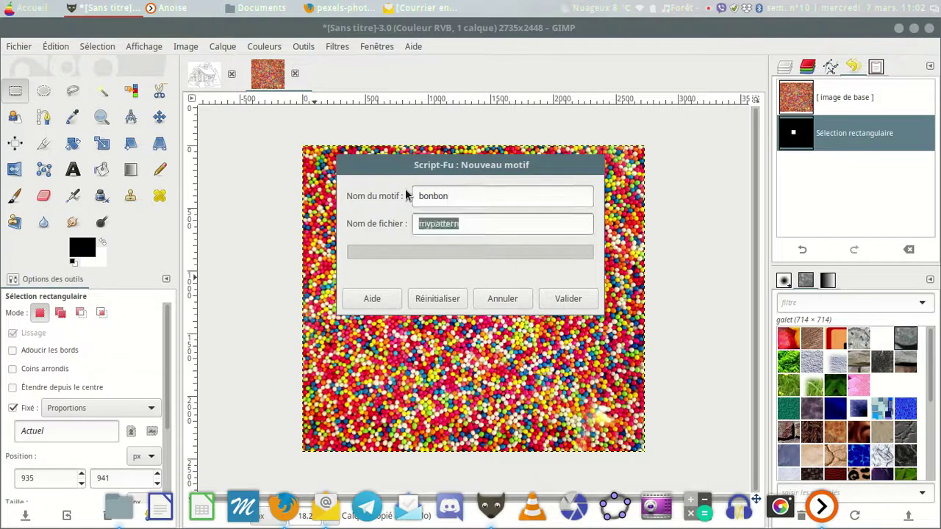
{"action": "type", "text": "bonbon"}
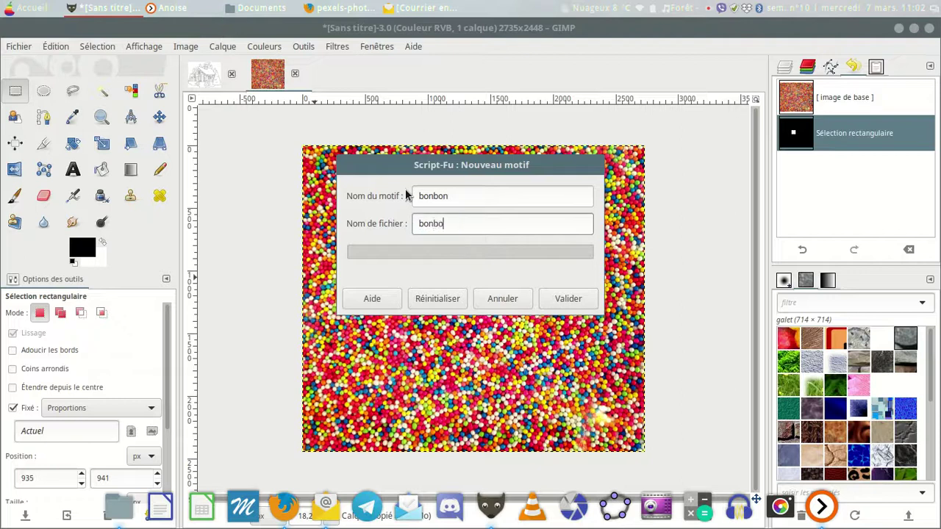
{"action": "left_click", "coordinate": [566, 299]}
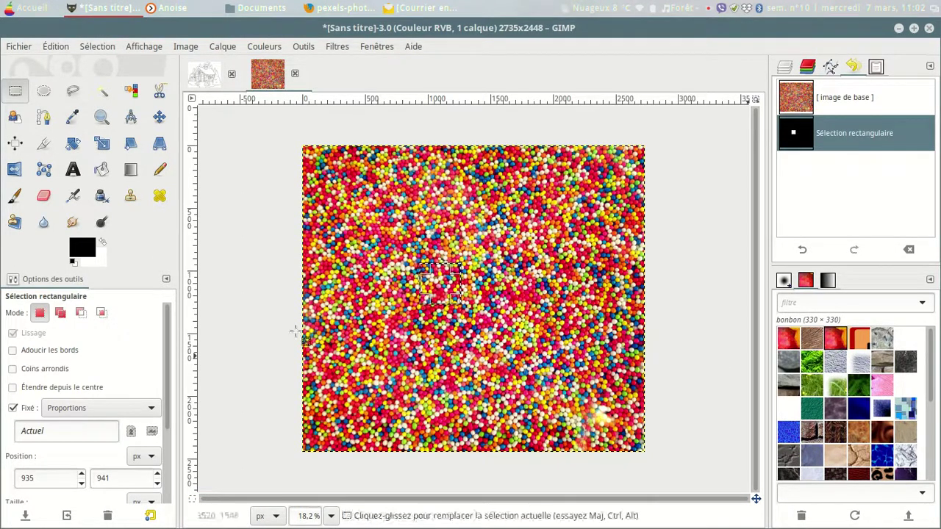
- Pattern-fill the chalet roof with bonbon, and undo a stray fill on the right pine tree
{"action": "left_click", "coordinate": [205, 75]}
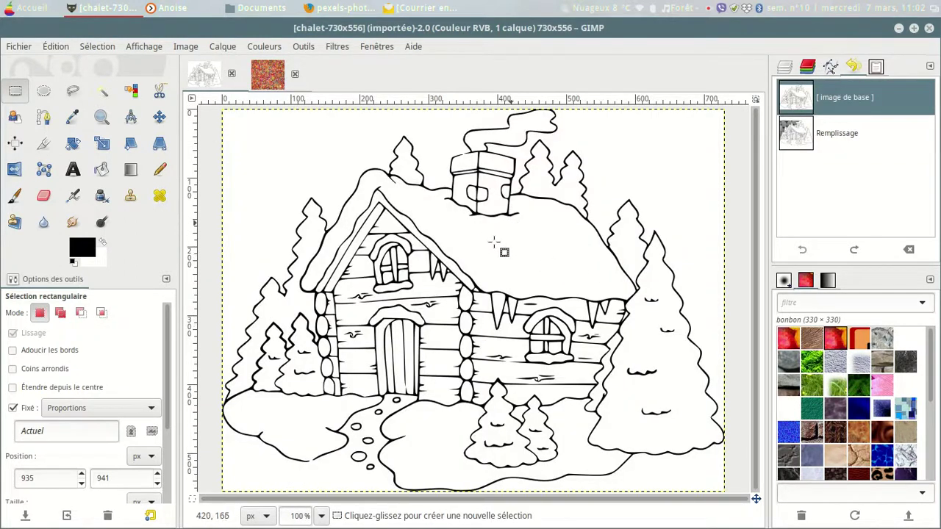
{"action": "left_click", "coordinate": [101, 171]}
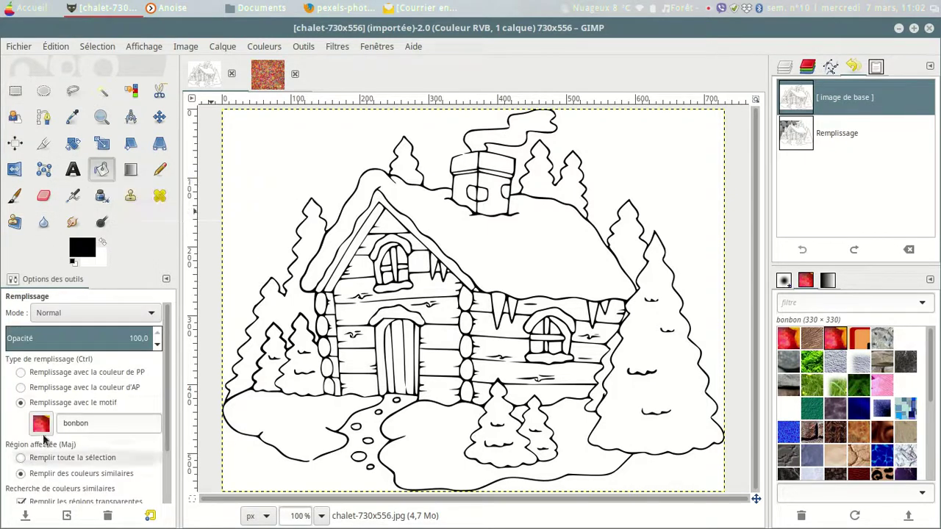
{"action": "left_click", "coordinate": [517, 267]}
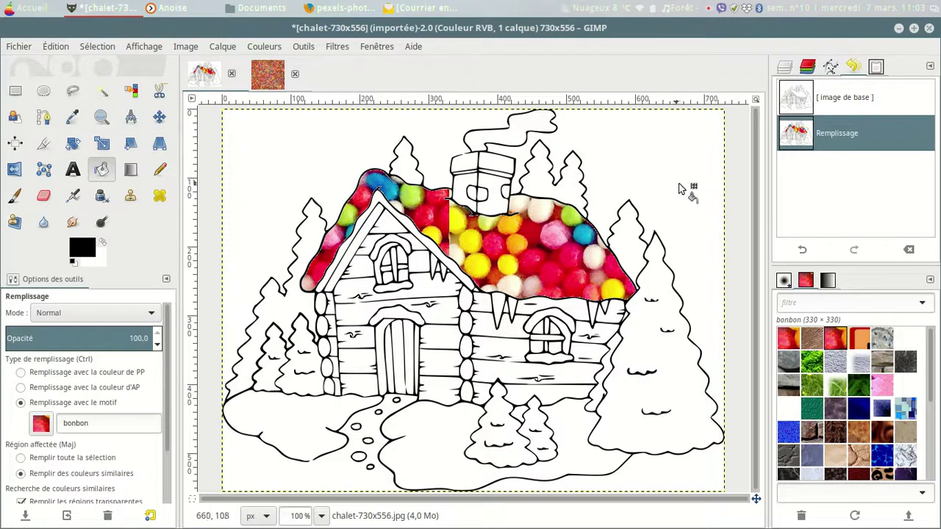
{"action": "left_click", "coordinate": [664, 366]}
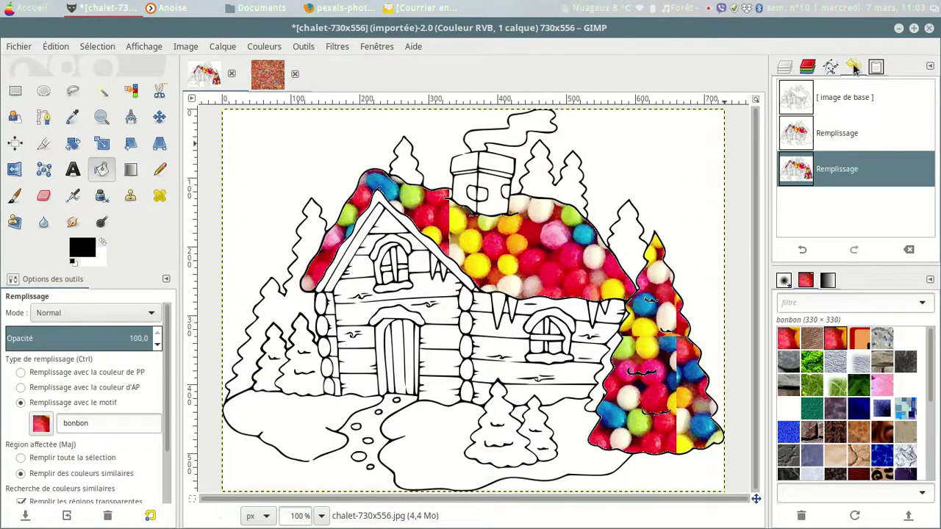
{"action": "left_click", "coordinate": [804, 250]}
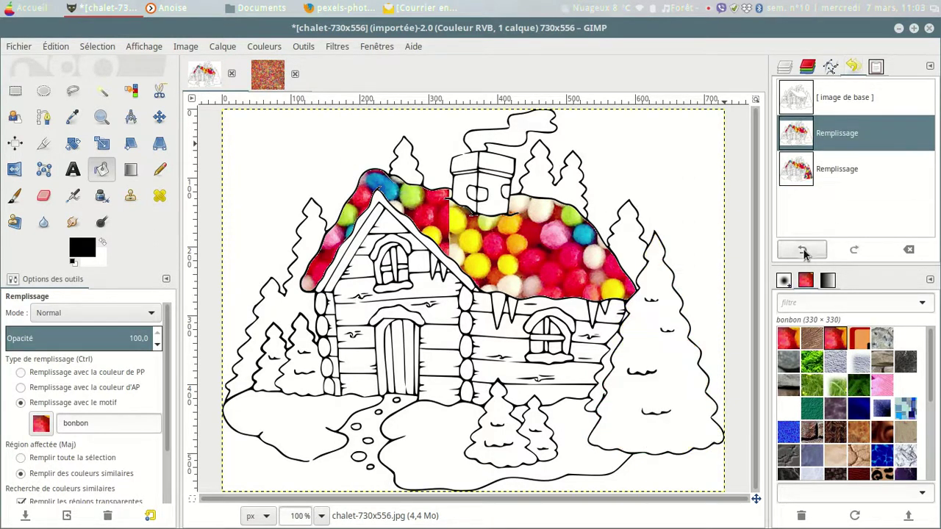
{"action": "left_click", "coordinate": [342, 9]}
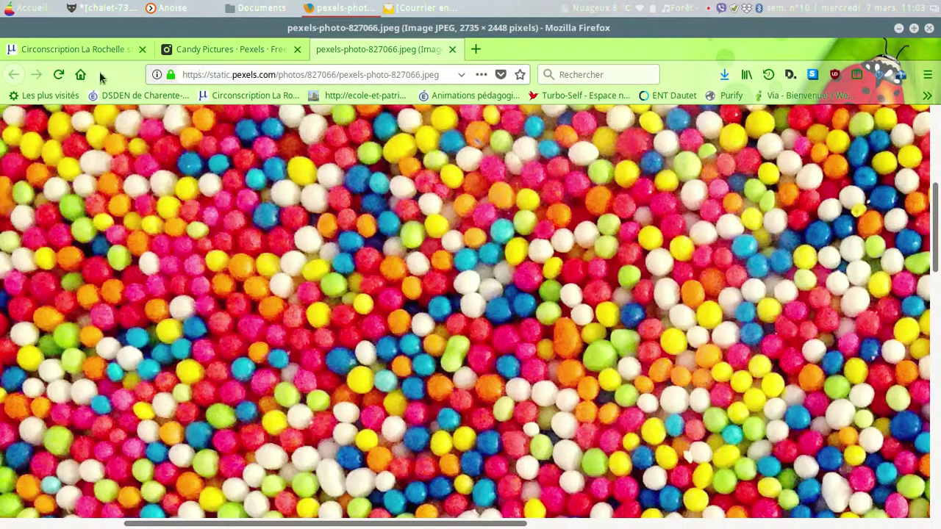
- Close the full-size sprinkles tab and the photo viewer, then open the jelly-bean photo
{"action": "left_click", "coordinate": [259, 50]}
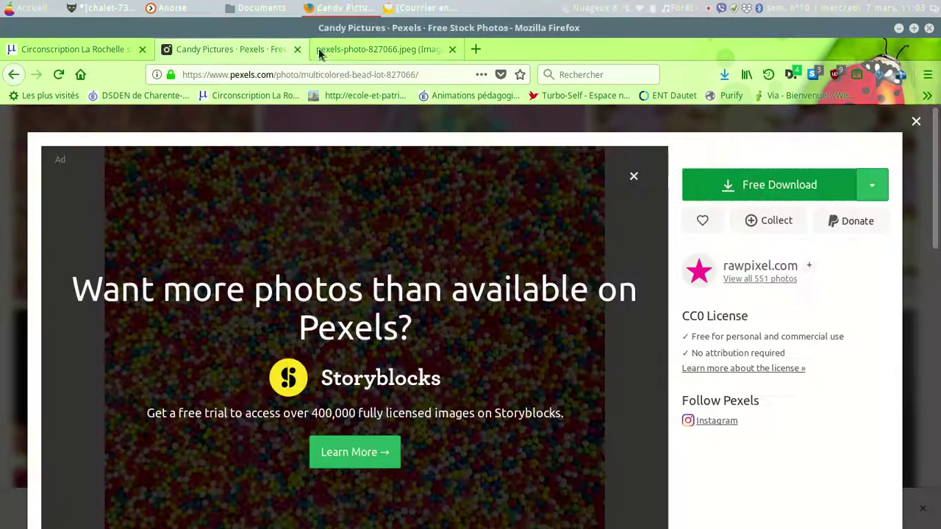
{"action": "left_click", "coordinate": [453, 50]}
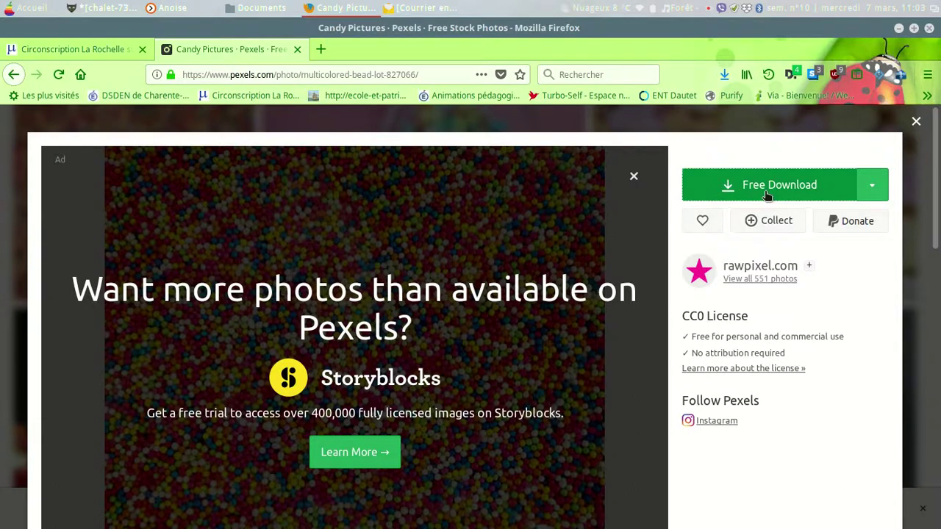
{"action": "left_click", "coordinate": [916, 122]}
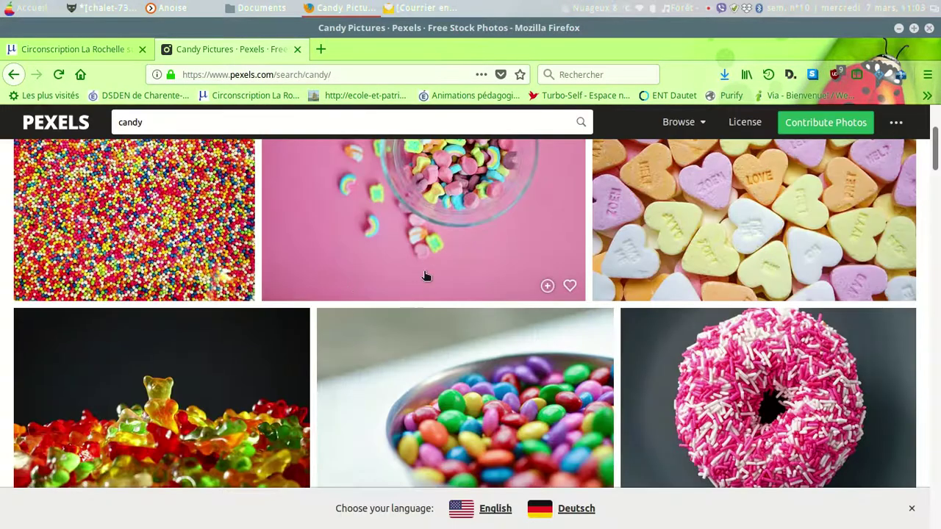
{"action": "scroll", "coordinate": [426, 273], "scroll_direction": "down", "scroll_amount": 2}
{"action": "scroll", "coordinate": [427, 274], "scroll_direction": "down", "scroll_amount": 3}
{"action": "scroll", "coordinate": [197, 303], "scroll_direction": "down", "scroll_amount": 2}
{"action": "mouse_move", "coordinate": [197, 303]}
{"action": "left_click", "coordinate": [166, 388]}
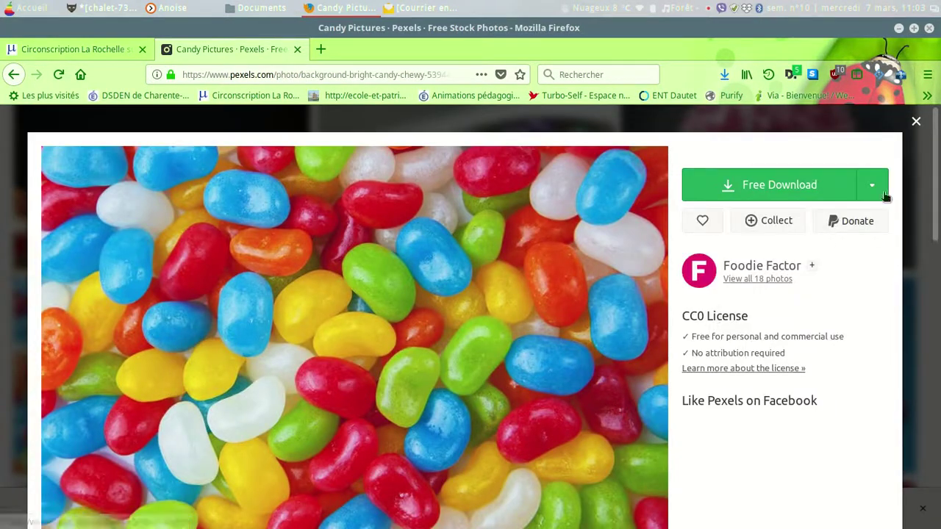
- Download the jelly-bean photo at Small 640×426 and open pexels-photo-539447.jpeg in GIMP
{"action": "left_click", "coordinate": [872, 189]}
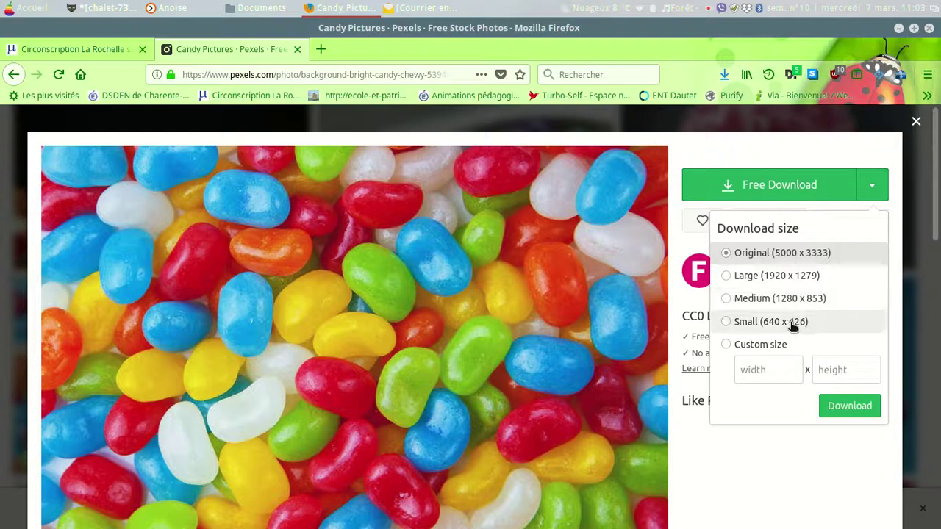
{"action": "left_click", "coordinate": [725, 323]}
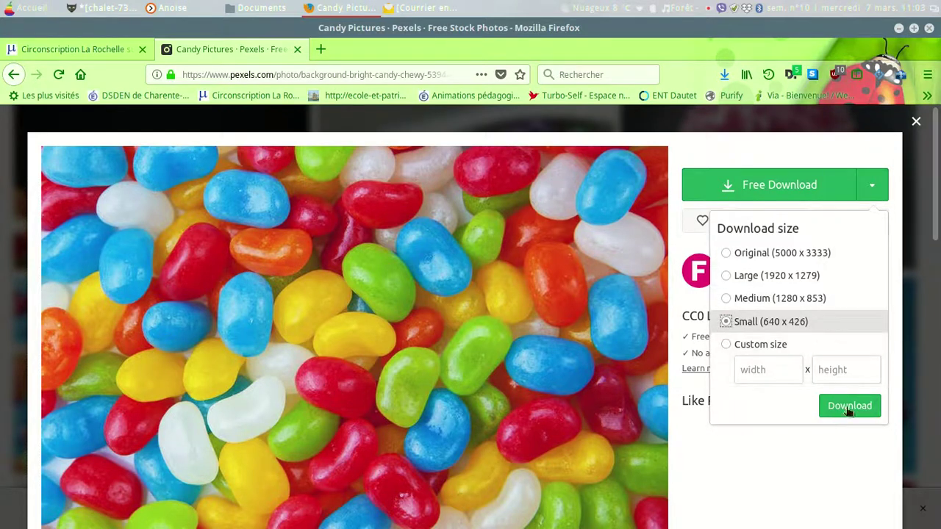
{"action": "left_click", "coordinate": [794, 185]}
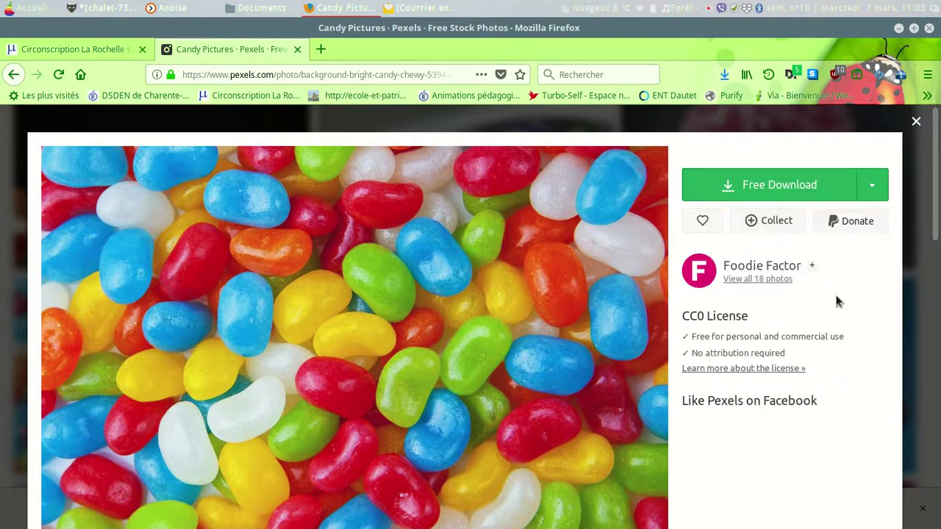
{"action": "left_click", "coordinate": [872, 185]}
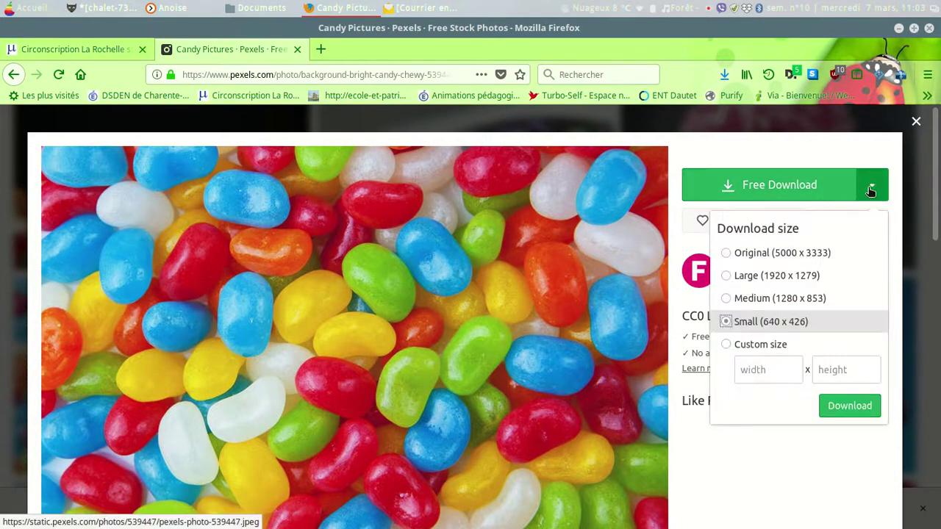
{"action": "left_click", "coordinate": [850, 406]}
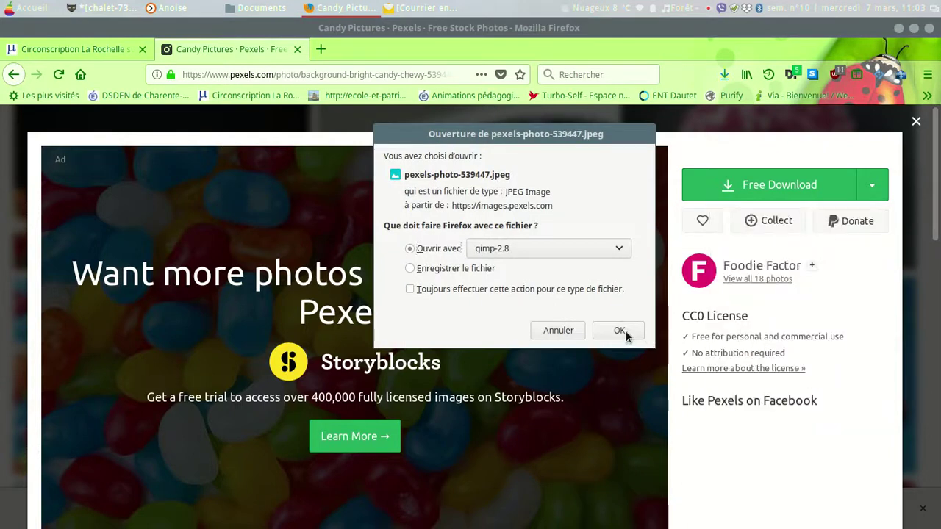
{"action": "left_click", "coordinate": [620, 330]}
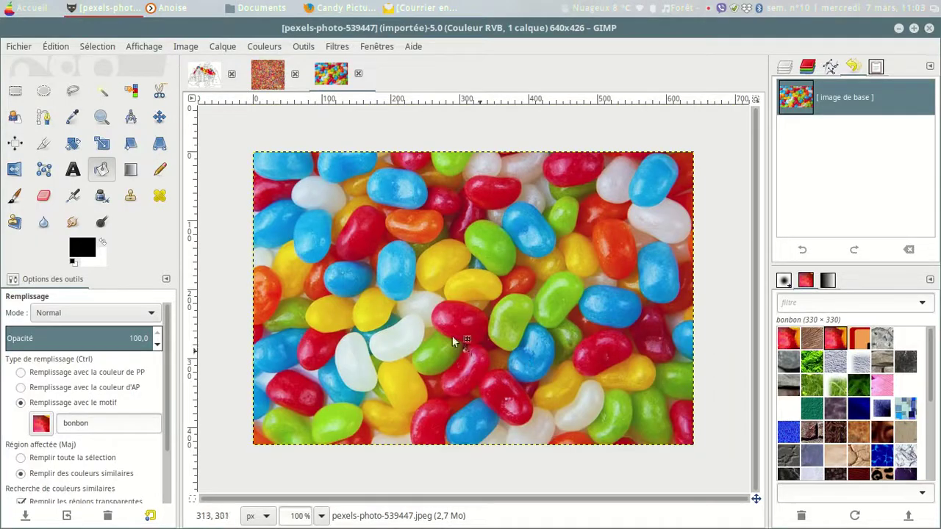
- Copy a central square of jelly beans and save it as a 220×220 pattern named bonbon2
{"action": "left_click", "coordinate": [16, 90]}
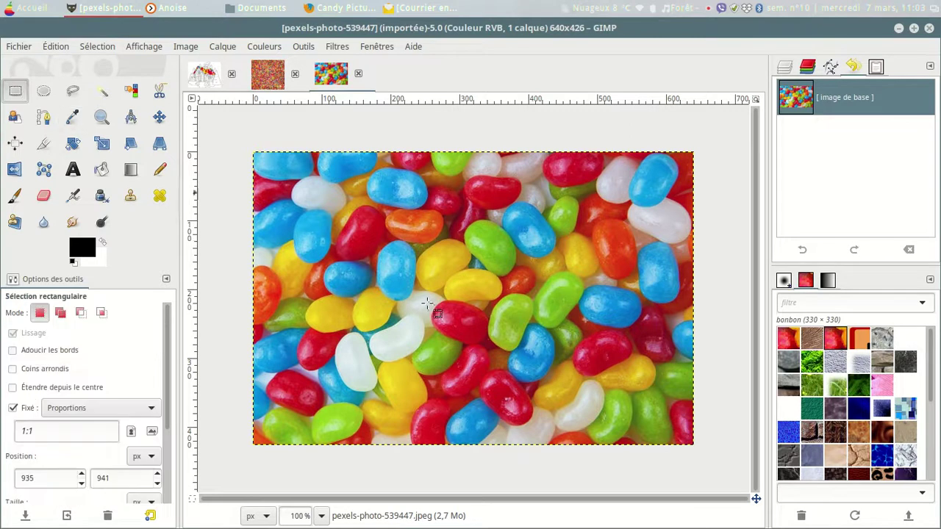
{"action": "left_click_drag", "start_coordinate": [376, 247], "coordinate": [528, 375]}
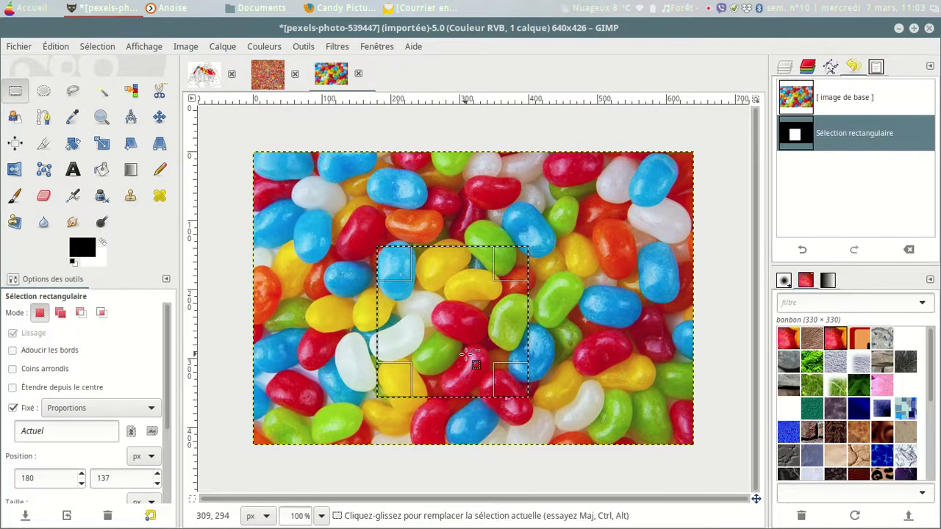
{"action": "key", "text": "ctrl+c"}
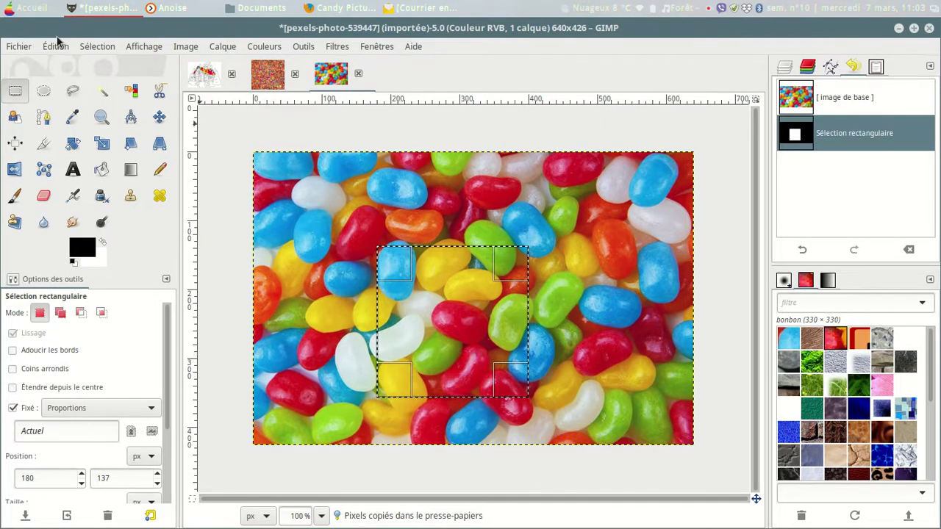
{"action": "left_click", "coordinate": [56, 46]}
{"action": "mouse_move", "coordinate": [88, 226]}
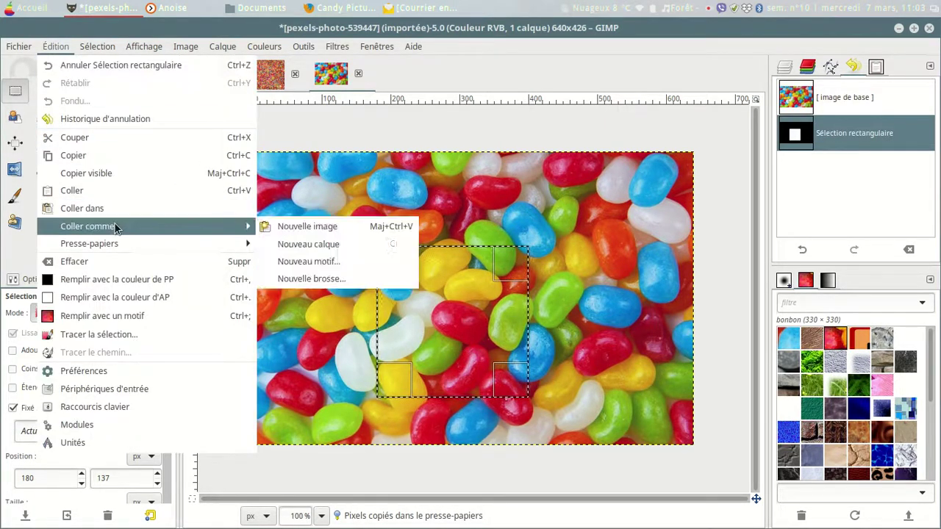
{"action": "left_click", "coordinate": [315, 259]}
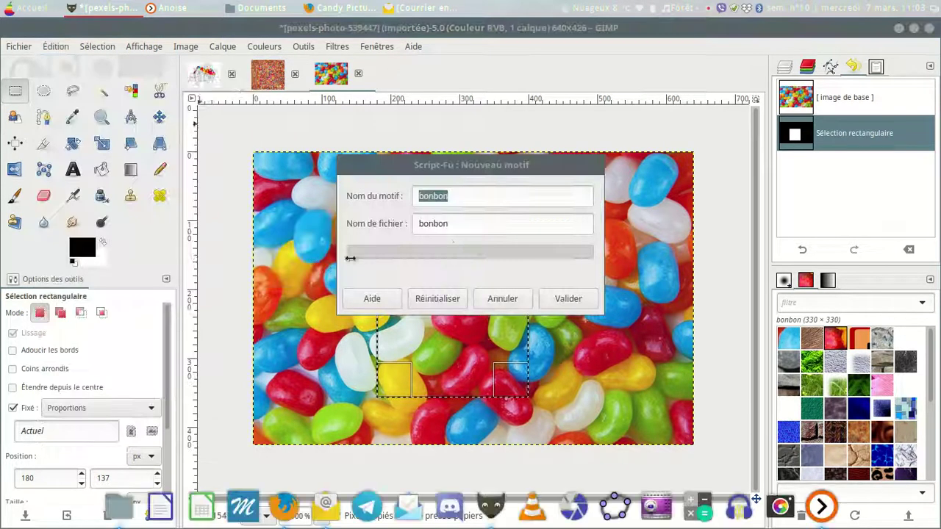
{"action": "left_click", "coordinate": [469, 196]}
{"action": "type", "text": "2"}
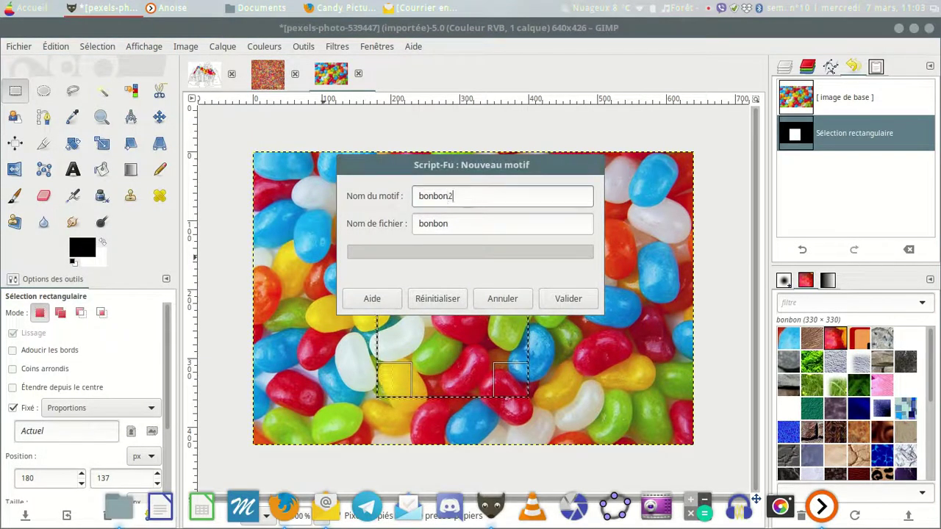
{"action": "left_click", "coordinate": [456, 224]}
{"action": "type", "text": "2"}
{"action": "left_click", "coordinate": [556, 299]}
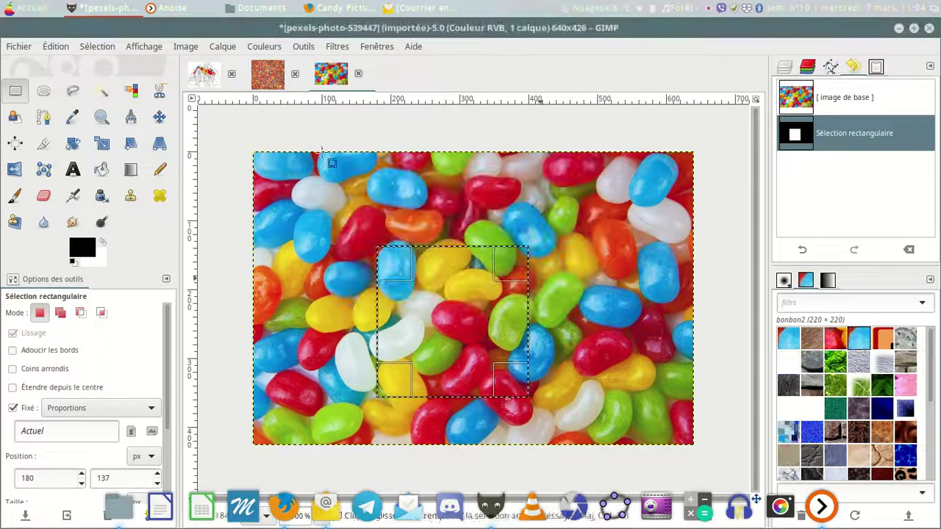
{"action": "left_click", "coordinate": [204, 76]}
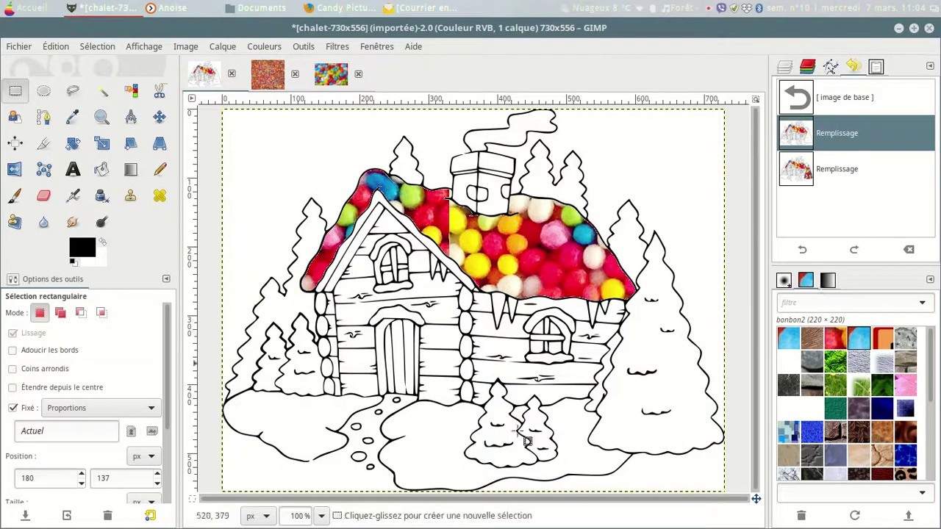
- Clear the selection and fill the background left and right of the chalet with bonbon2
{"action": "left_click", "coordinate": [666, 163]}
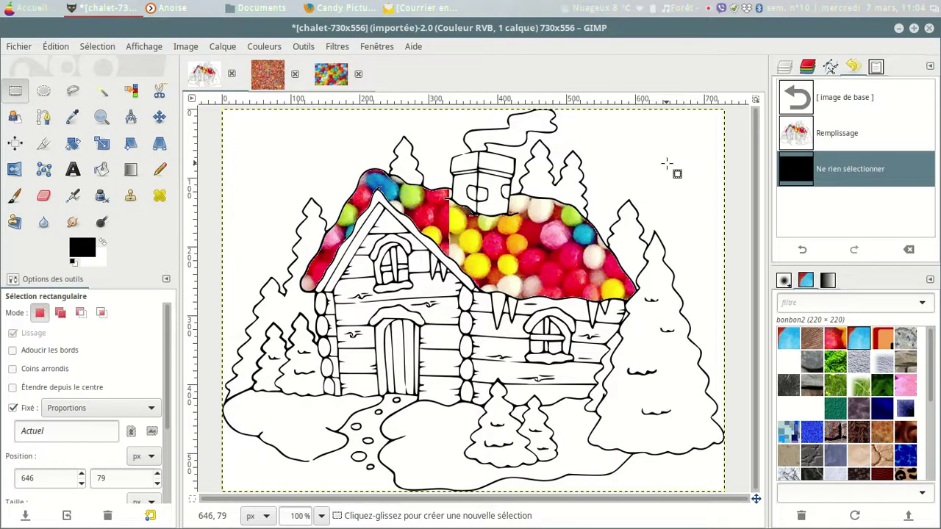
{"action": "left_click", "coordinate": [101, 170]}
{"action": "left_click", "coordinate": [684, 186]}
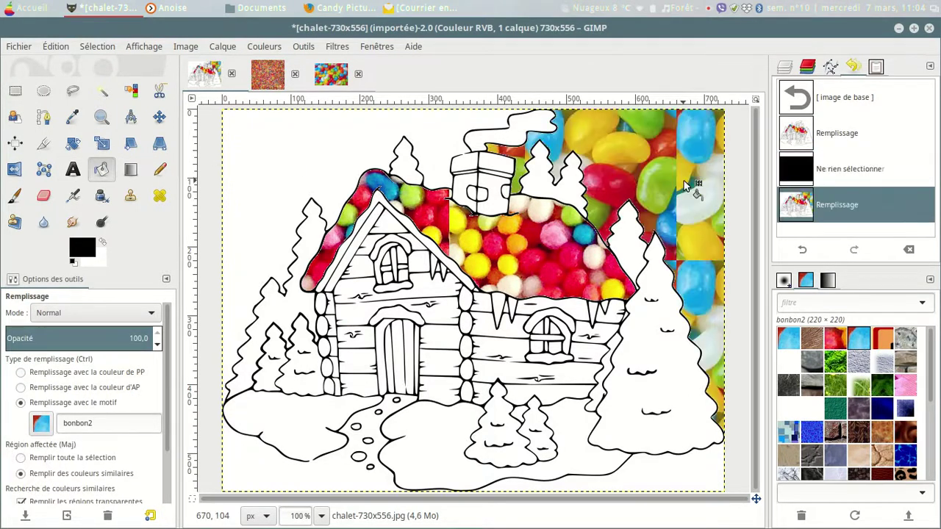
{"action": "left_click", "coordinate": [423, 138]}
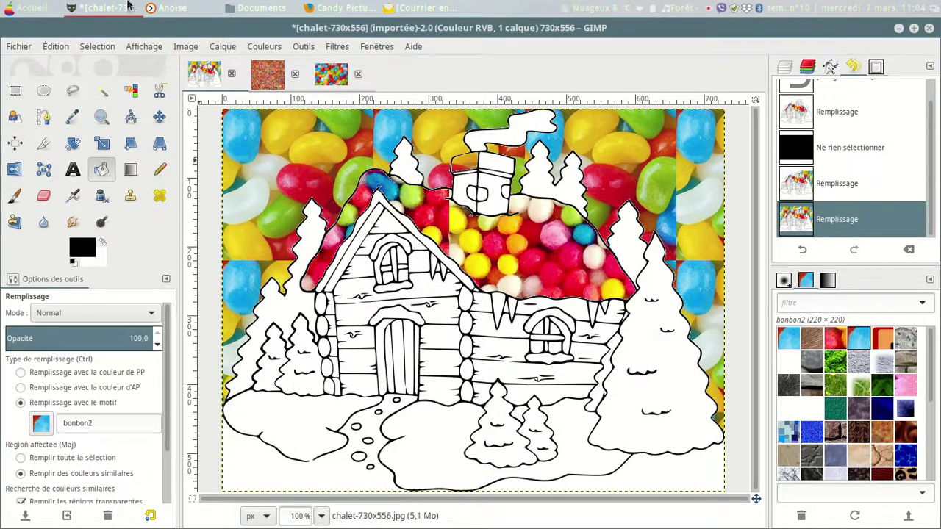
{"action": "left_click", "coordinate": [327, 9]}
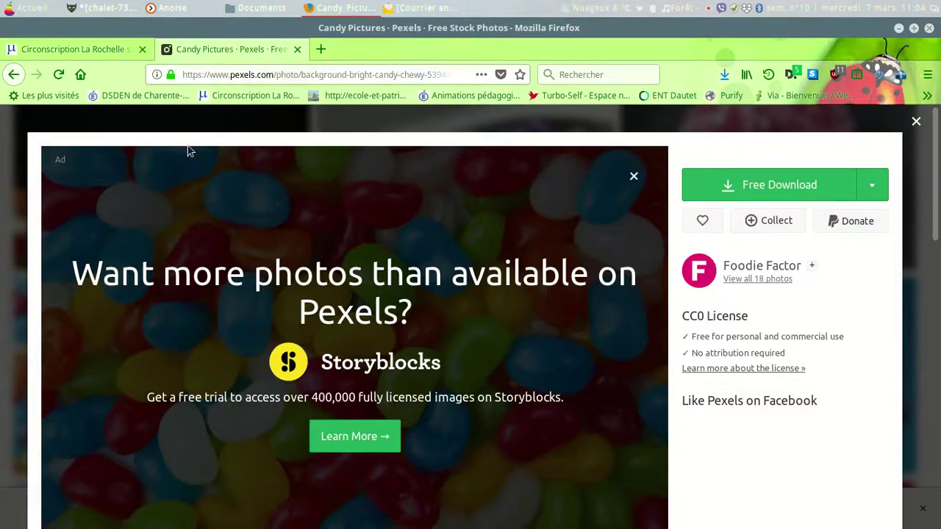
- Close the jelly-bean photo and scroll through the remaining candy results
{"action": "left_click", "coordinate": [14, 75]}
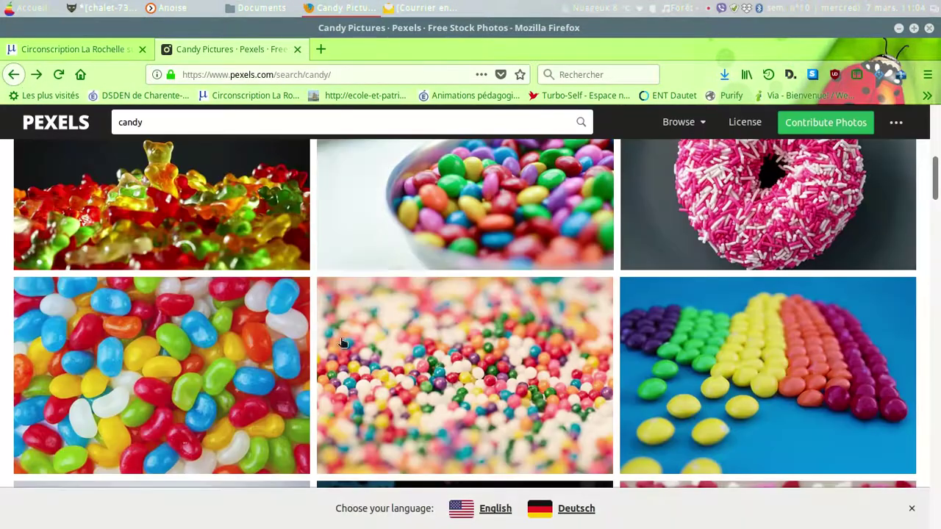
{"action": "scroll", "coordinate": [482, 331], "scroll_direction": "down", "scroll_amount": 5}
{"action": "scroll", "coordinate": [481, 331], "scroll_direction": "down", "scroll_amount": 5}
{"action": "scroll", "coordinate": [486, 327], "scroll_direction": "down", "scroll_amount": 4}
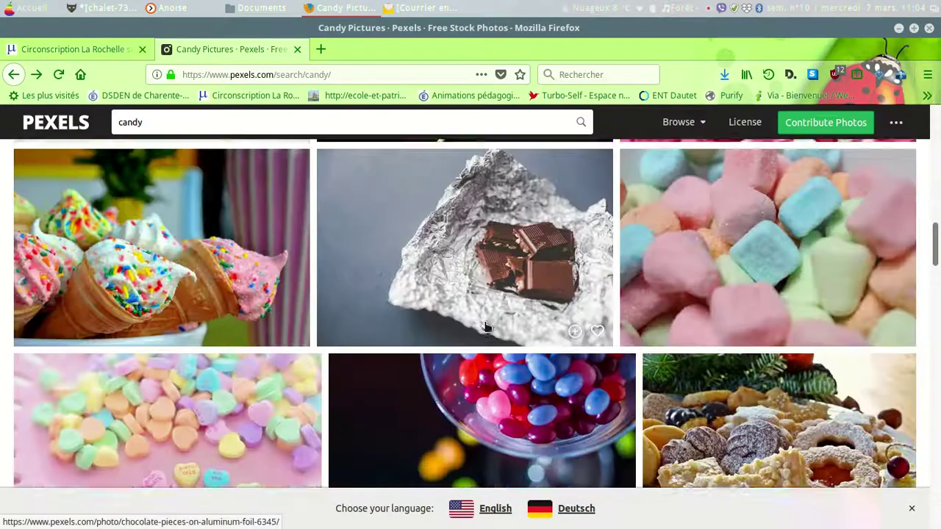
{"action": "scroll", "coordinate": [486, 327], "scroll_direction": "down", "scroll_amount": 3}
{"action": "scroll", "coordinate": [745, 307], "scroll_direction": "down", "scroll_amount": 2}
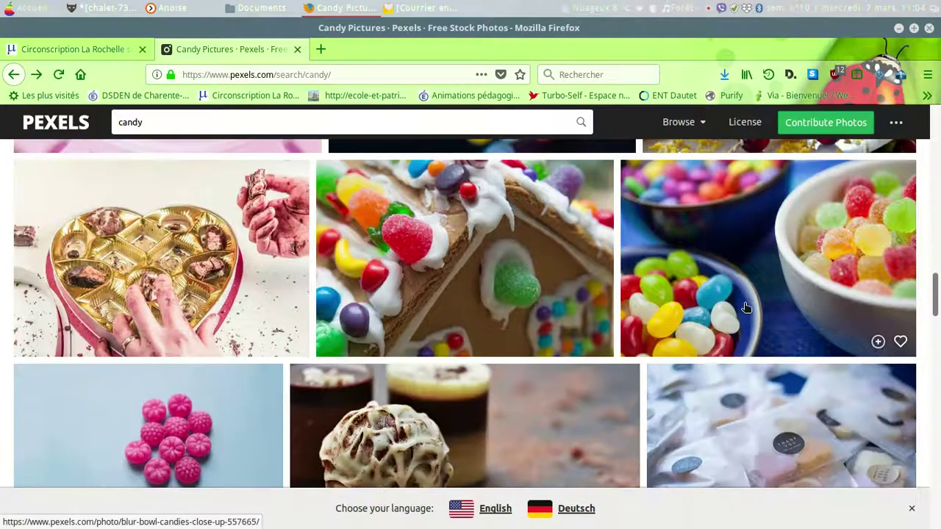
{"action": "scroll", "coordinate": [745, 307], "scroll_direction": "down", "scroll_amount": 3}
{"action": "scroll", "coordinate": [746, 306], "scroll_direction": "down", "scroll_amount": 2}
{"action": "scroll", "coordinate": [747, 305], "scroll_direction": "down", "scroll_amount": 2}
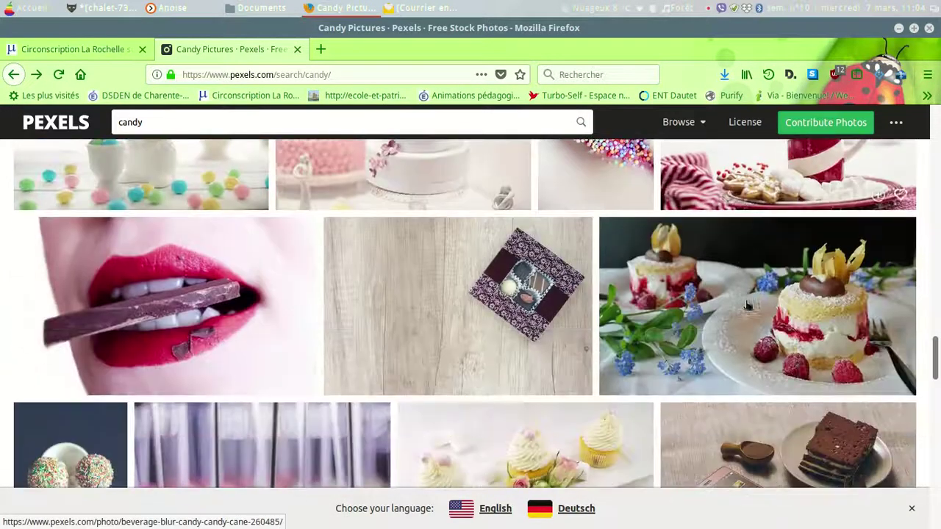
{"action": "scroll", "coordinate": [747, 305], "scroll_direction": "down", "scroll_amount": 3}
{"action": "scroll", "coordinate": [727, 312], "scroll_direction": "down", "scroll_amount": 3}
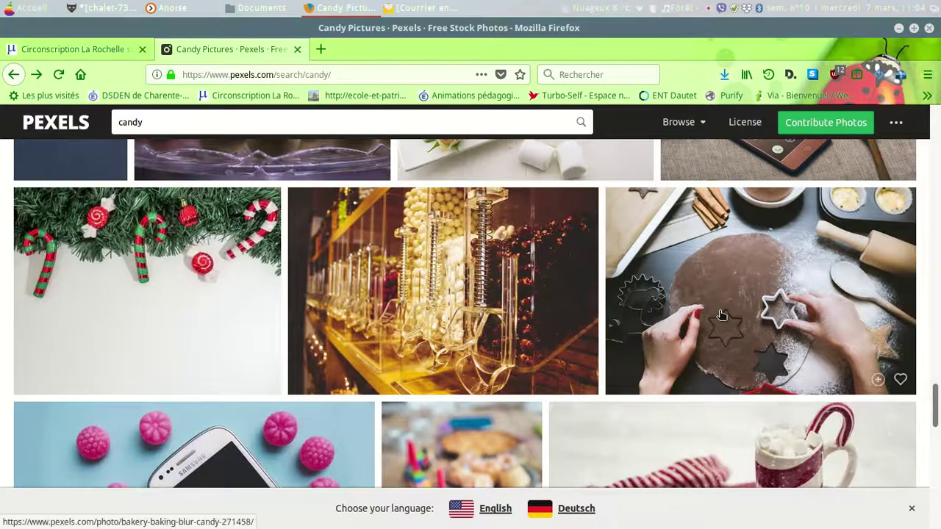
{"action": "scroll", "coordinate": [722, 315], "scroll_direction": "down", "scroll_amount": 2}
{"action": "scroll", "coordinate": [717, 316], "scroll_direction": "down", "scroll_amount": 2}
{"action": "scroll", "coordinate": [684, 322], "scroll_direction": "down", "scroll_amount": 2}
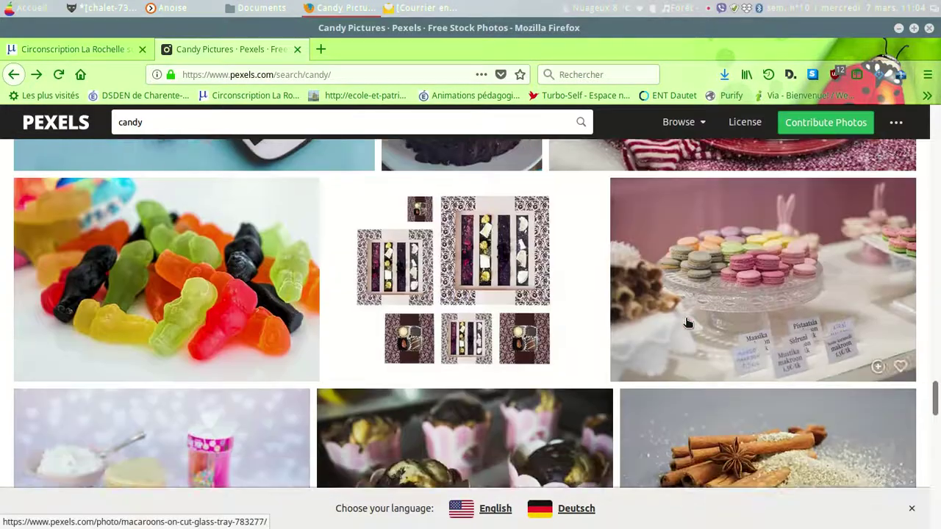
{"action": "scroll", "coordinate": [688, 324], "scroll_direction": "down", "scroll_amount": 1}
{"action": "scroll", "coordinate": [691, 314], "scroll_direction": "down", "scroll_amount": 2}
{"action": "scroll", "coordinate": [695, 301], "scroll_direction": "down", "scroll_amount": 3}
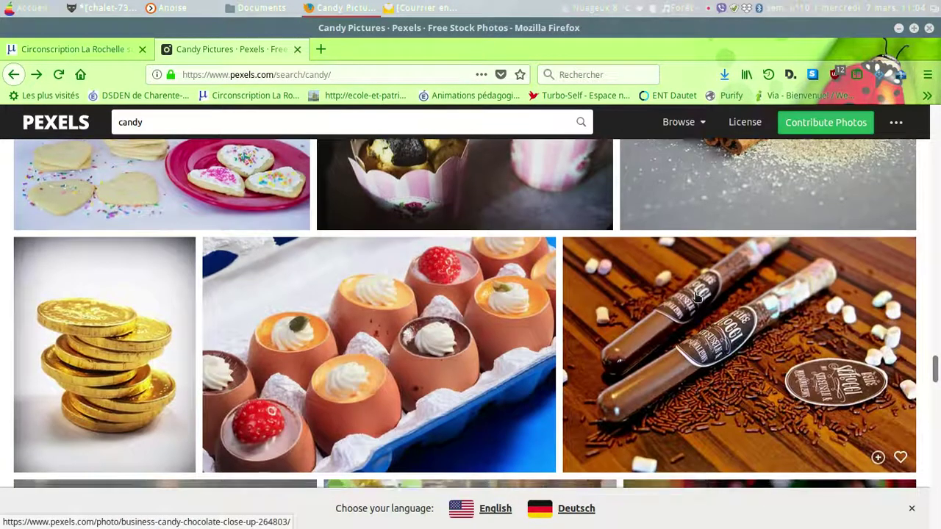
{"action": "scroll", "coordinate": [697, 297], "scroll_direction": "down", "scroll_amount": 2}
{"action": "scroll", "coordinate": [697, 296], "scroll_direction": "down", "scroll_amount": 1}
{"action": "scroll", "coordinate": [697, 296], "scroll_direction": "down", "scroll_amount": 2}
{"action": "scroll", "coordinate": [697, 296], "scroll_direction": "down", "scroll_amount": 2}
{"action": "scroll", "coordinate": [698, 298], "scroll_direction": "down", "scroll_amount": 1}
{"action": "scroll", "coordinate": [699, 301], "scroll_direction": "down", "scroll_amount": 2}
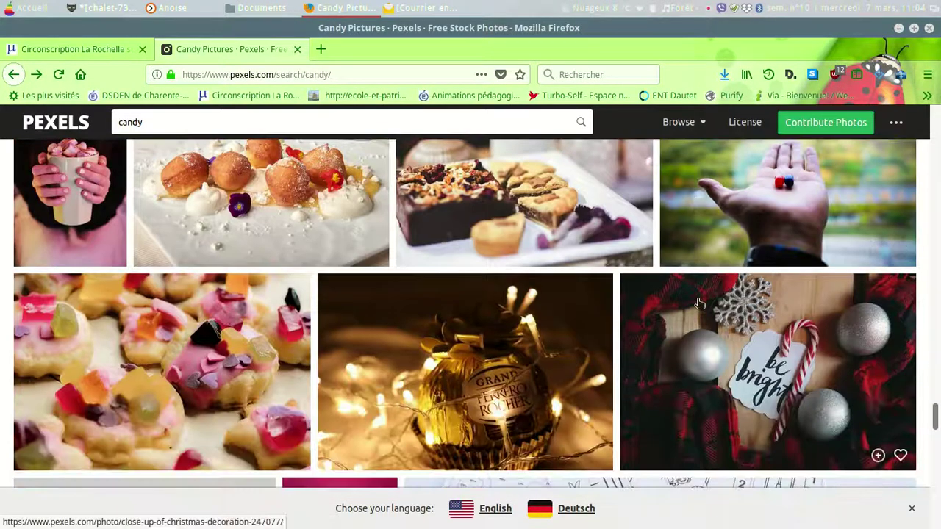
{"action": "scroll", "coordinate": [699, 304], "scroll_direction": "down", "scroll_amount": 2}
{"action": "scroll", "coordinate": [699, 304], "scroll_direction": "down", "scroll_amount": 1}
{"action": "scroll", "coordinate": [910, 324], "scroll_direction": "down", "scroll_amount": 1}
{"action": "mouse_move", "coordinate": [932, 435]}
{"action": "left_mouse_down"}
{"action": "mouse_move", "coordinate": [927, 261]}
{"action": "mouse_move", "coordinate": [935, 149]}
{"action": "mouse_move", "coordinate": [805, 117]}
{"action": "left_mouse_up"}
- Search Pexels for 'chocolat' and open the molten chocolate lava cake photo
{"action": "left_click_drag", "start_coordinate": [184, 124], "coordinate": [106, 114]}
{"action": "type", "text": "chocolat"}
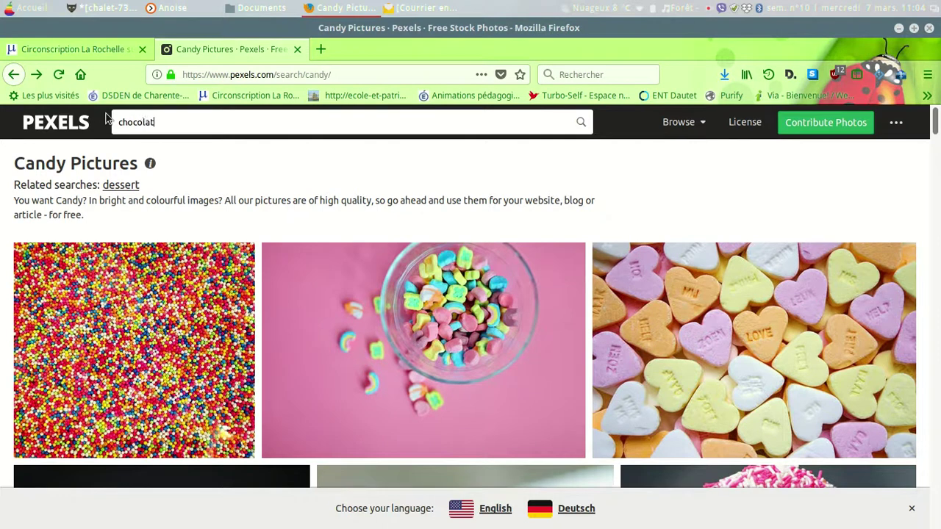
{"action": "key", "text": "Return"}
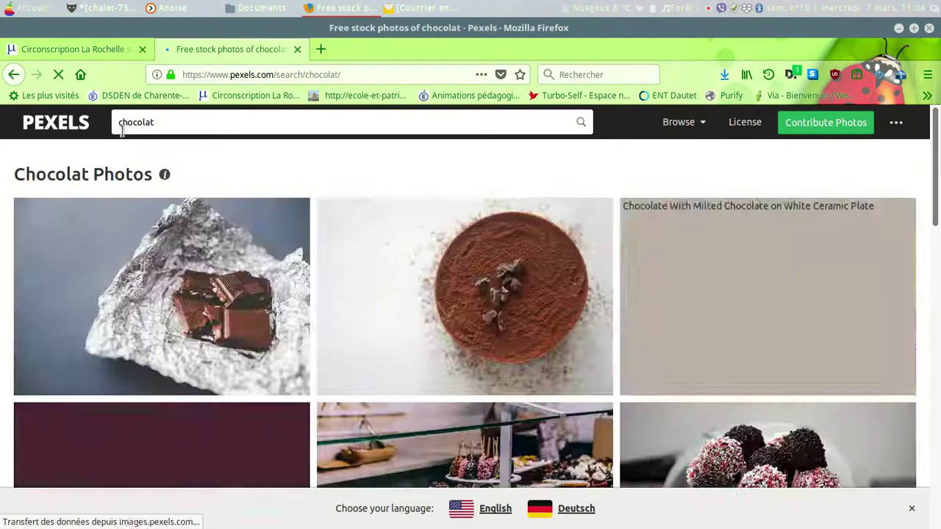
{"action": "scroll", "coordinate": [423, 288], "scroll_direction": "down", "scroll_amount": 3}
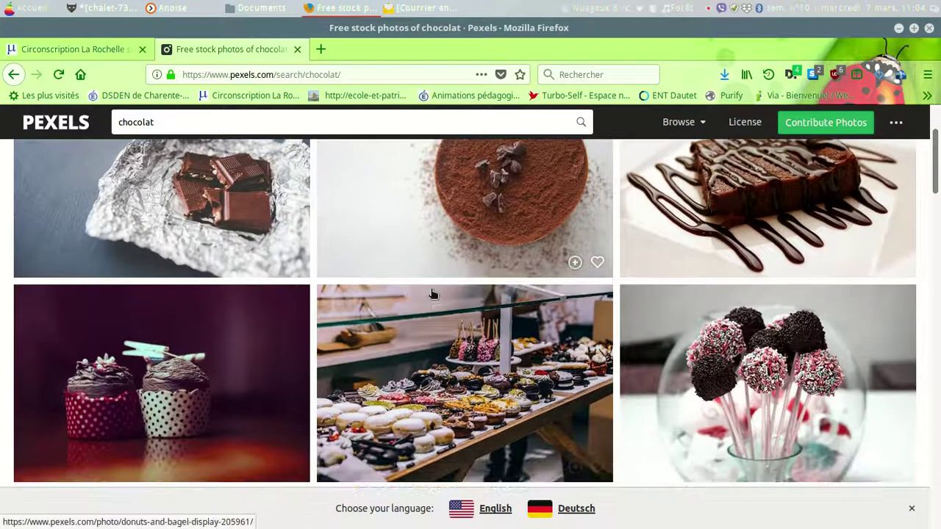
{"action": "scroll", "coordinate": [405, 361], "scroll_direction": "down", "scroll_amount": 3}
{"action": "scroll", "coordinate": [408, 360], "scroll_direction": "down", "scroll_amount": 2}
{"action": "scroll", "coordinate": [410, 358], "scroll_direction": "down", "scroll_amount": 2}
{"action": "scroll", "coordinate": [410, 359], "scroll_direction": "down", "scroll_amount": 4}
{"action": "scroll", "coordinate": [410, 358], "scroll_direction": "down", "scroll_amount": 1}
{"action": "scroll", "coordinate": [410, 359], "scroll_direction": "down", "scroll_amount": 1}
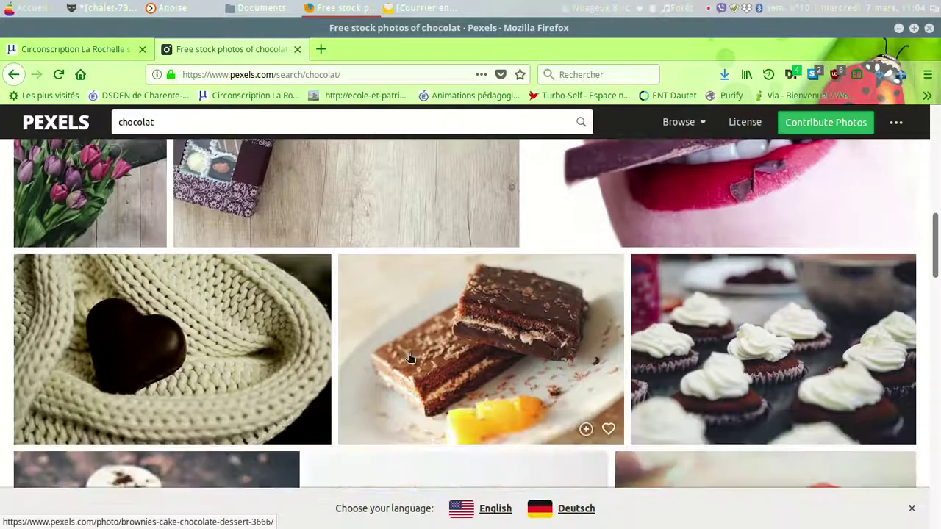
{"action": "scroll", "coordinate": [410, 359], "scroll_direction": "down", "scroll_amount": 1}
{"action": "scroll", "coordinate": [409, 359], "scroll_direction": "down", "scroll_amount": 3}
{"action": "scroll", "coordinate": [408, 359], "scroll_direction": "down", "scroll_amount": 2}
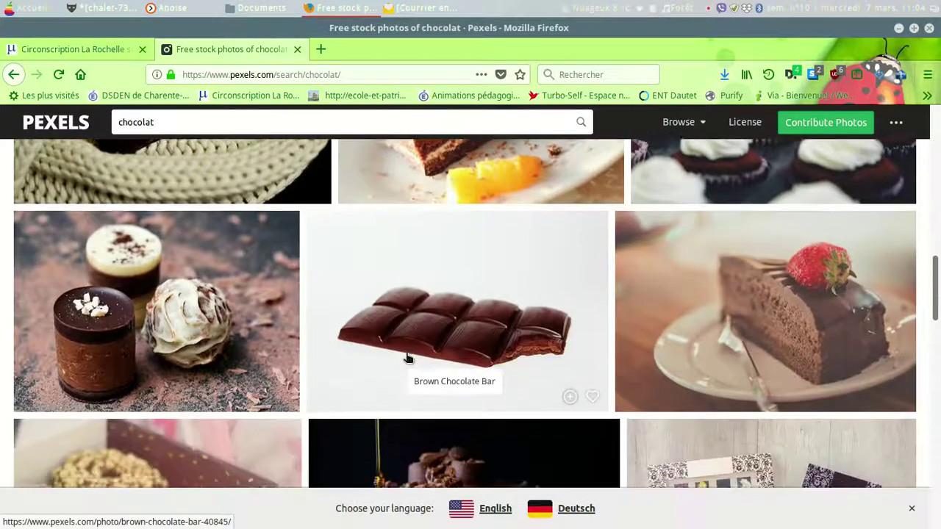
{"action": "scroll", "coordinate": [409, 358], "scroll_direction": "down", "scroll_amount": 2}
{"action": "scroll", "coordinate": [409, 358], "scroll_direction": "down", "scroll_amount": 2}
{"action": "scroll", "coordinate": [408, 357], "scroll_direction": "down", "scroll_amount": 4}
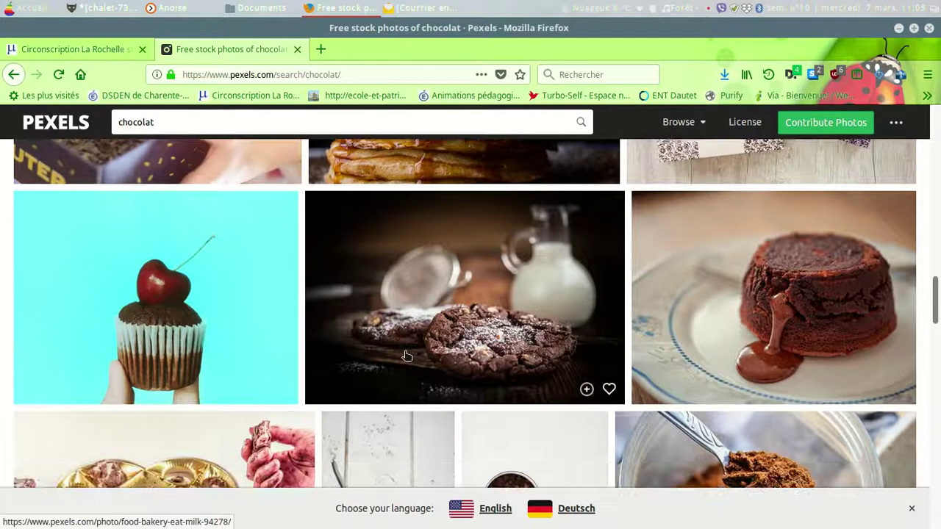
{"action": "scroll", "coordinate": [406, 355], "scroll_direction": "down", "scroll_amount": 2}
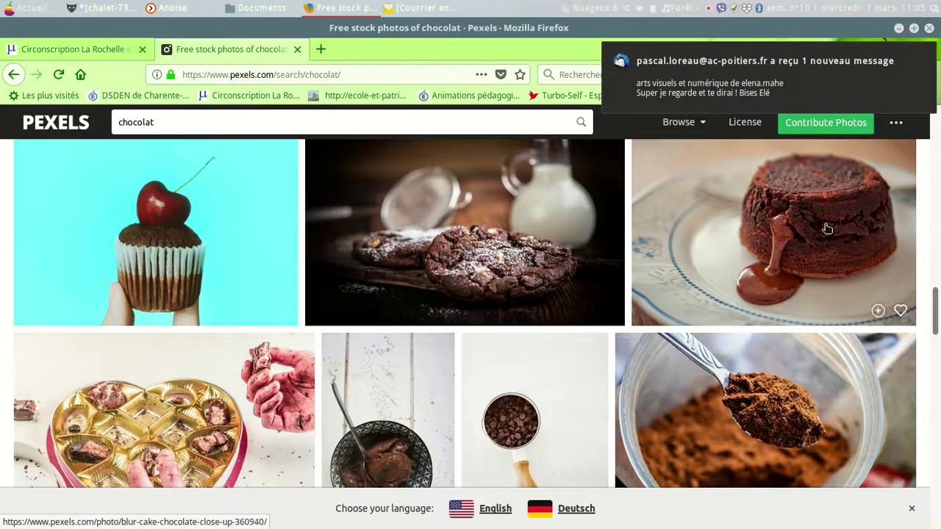
{"action": "left_click", "coordinate": [827, 229]}
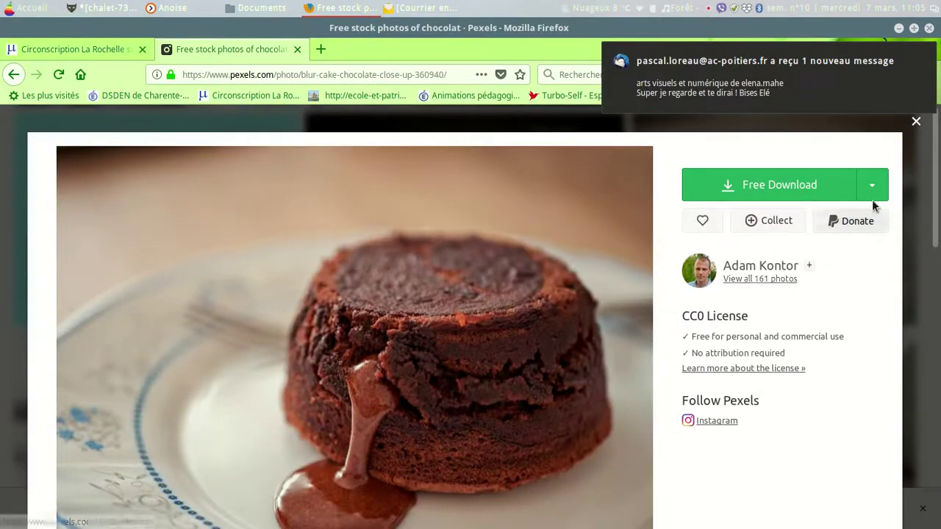
- Download the lava cake photo at Small 640 x 480 and open pexels-photo-360940.jpeg in GIMP
{"action": "left_click", "coordinate": [875, 187]}
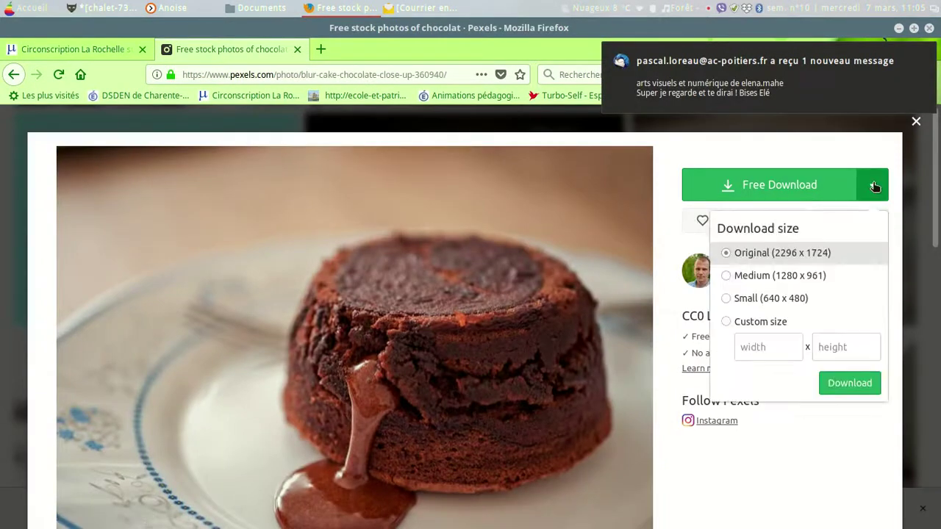
{"action": "left_click", "coordinate": [726, 298]}
{"action": "left_click", "coordinate": [852, 384]}
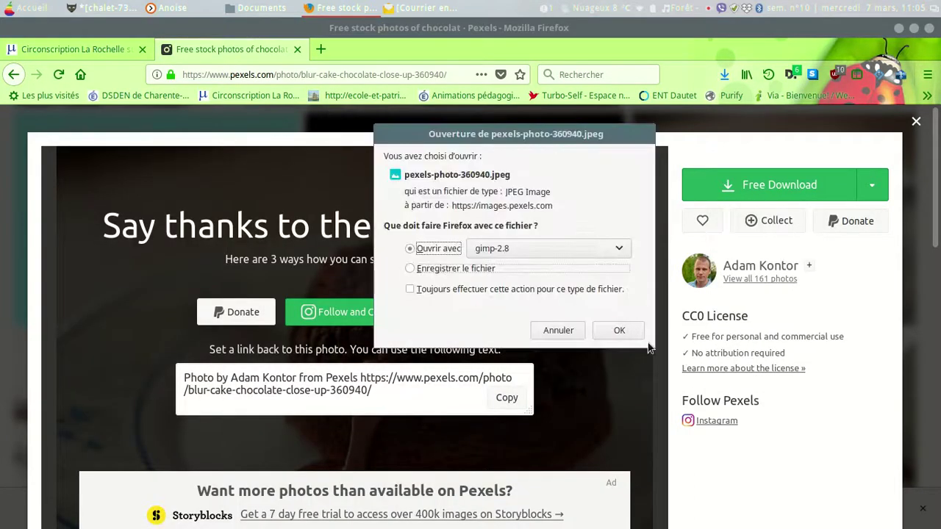
{"action": "left_click", "coordinate": [620, 331]}
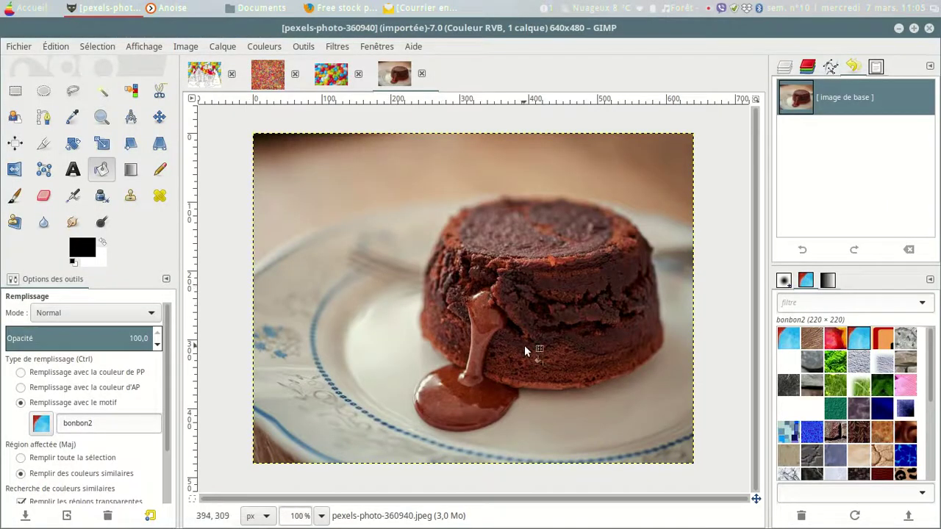
- Copy a 163×163 square of the cake texture from the lava cake photo
{"action": "left_click", "coordinate": [16, 91]}
{"action": "left_click_drag", "start_coordinate": [453, 246], "coordinate": [566, 335]}
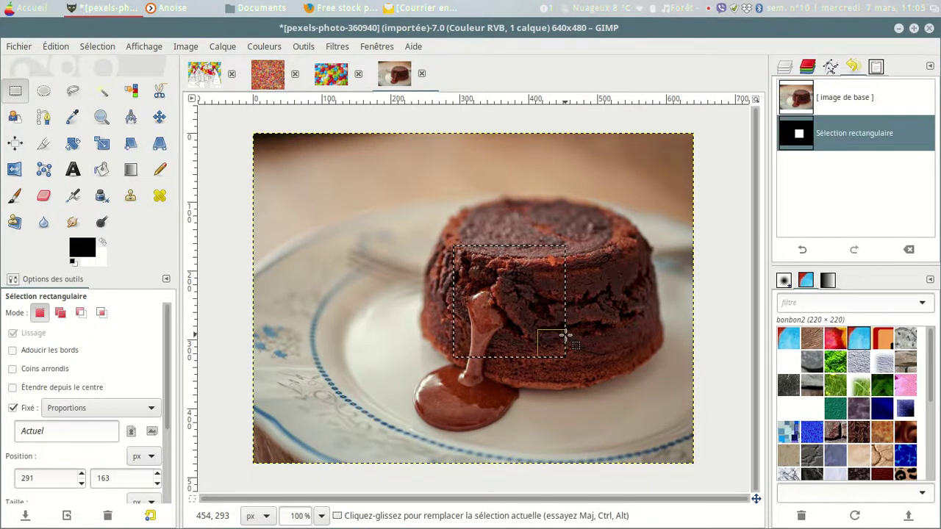
{"action": "key", "text": "ctrl+x"}
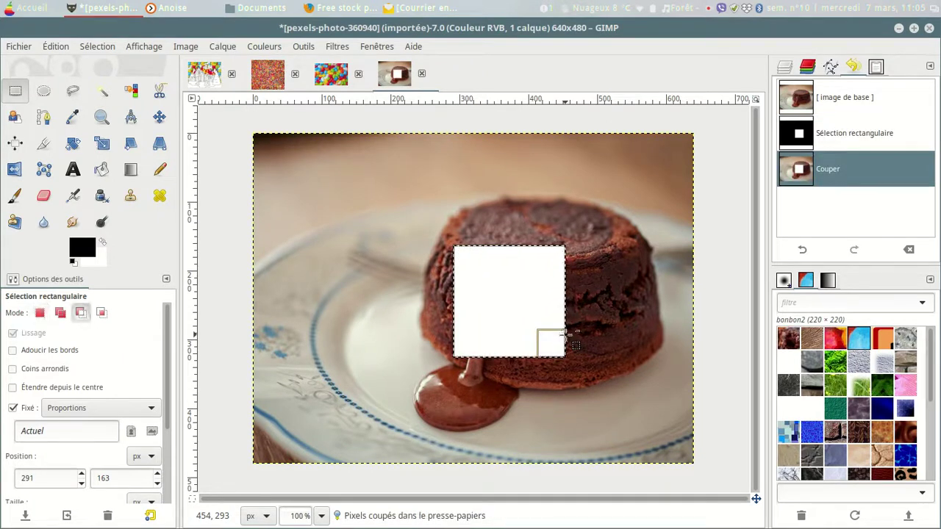
{"action": "key", "text": "ctrl+z"}
{"action": "key", "text": "ctrl+c"}
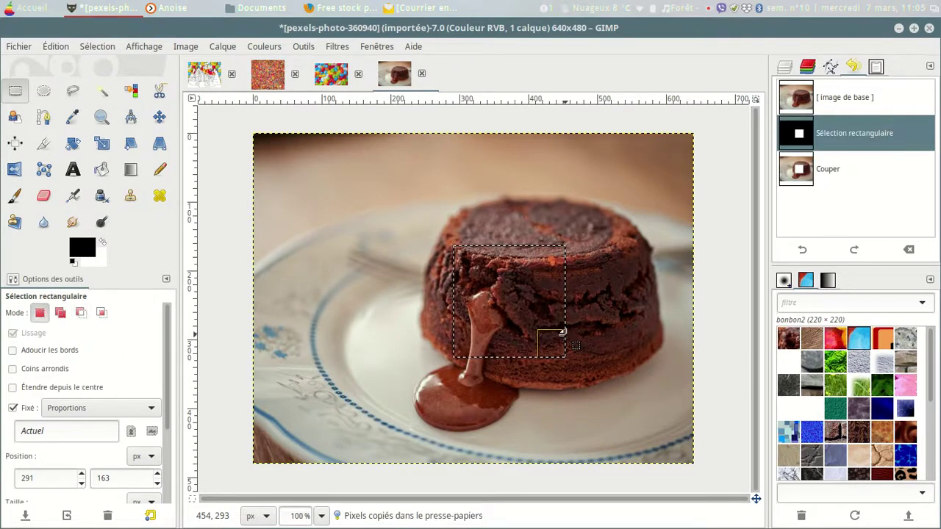
- Save the copied square as a new pattern named chocolat, then return to the chalet drawing
{"action": "left_click", "coordinate": [55, 45]}
{"action": "mouse_move", "coordinate": [87, 226]}
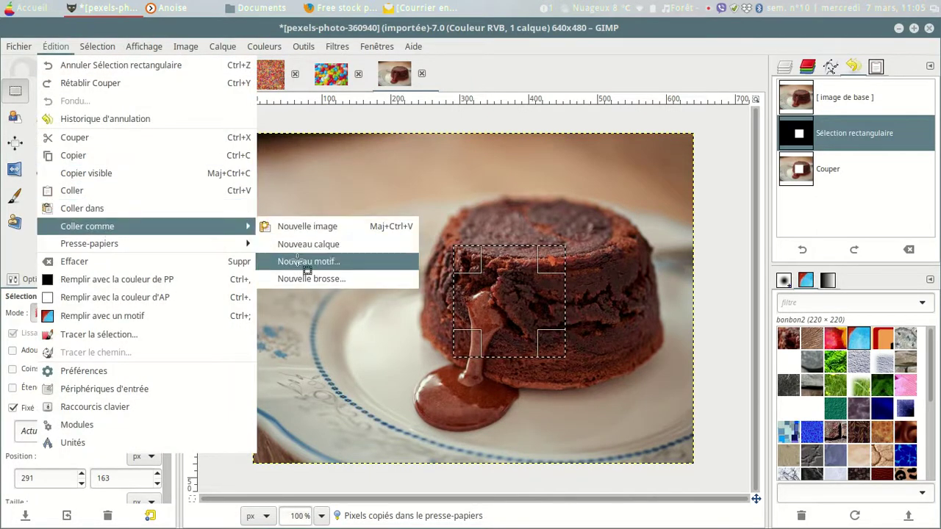
{"action": "left_click", "coordinate": [309, 261]}
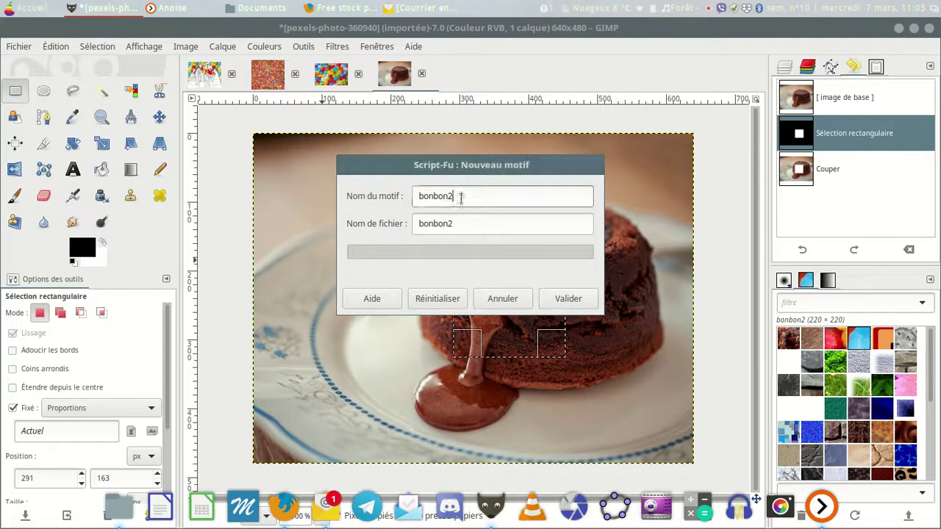
{"action": "type", "text": "chocolat"}
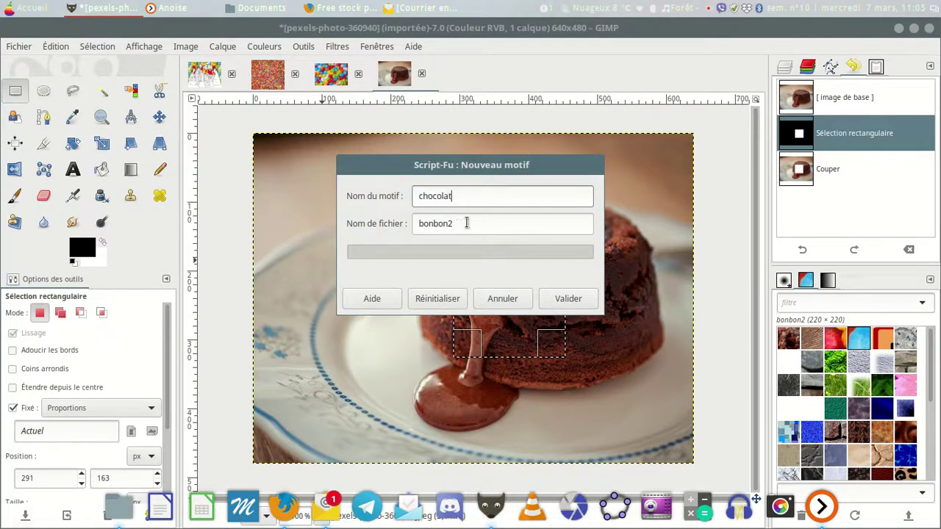
{"action": "key", "text": "Tab"}
{"action": "type", "text": "ch"}
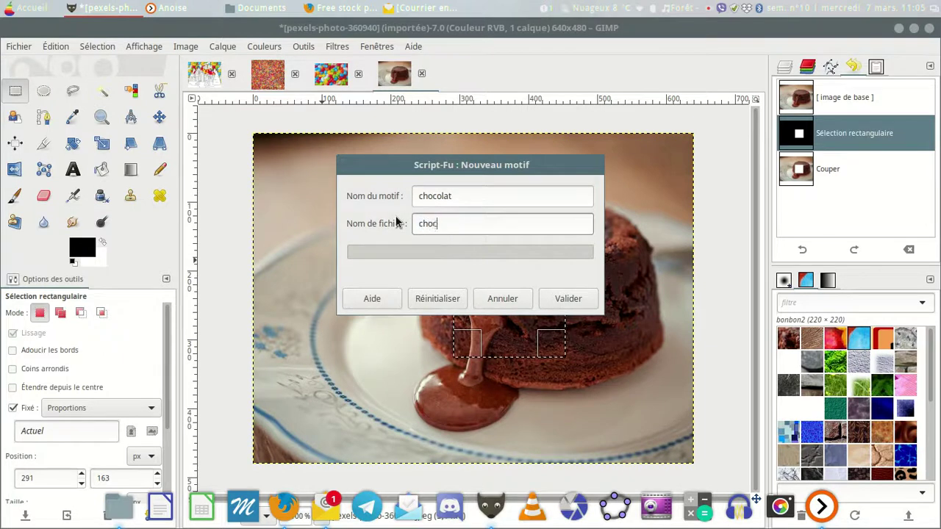
{"action": "left_click", "coordinate": [561, 298]}
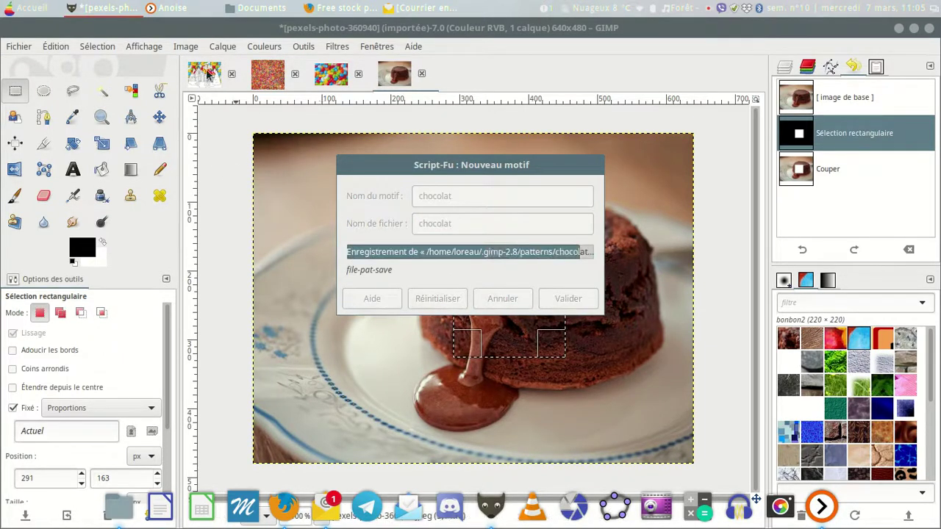
{"action": "left_click", "coordinate": [208, 74]}
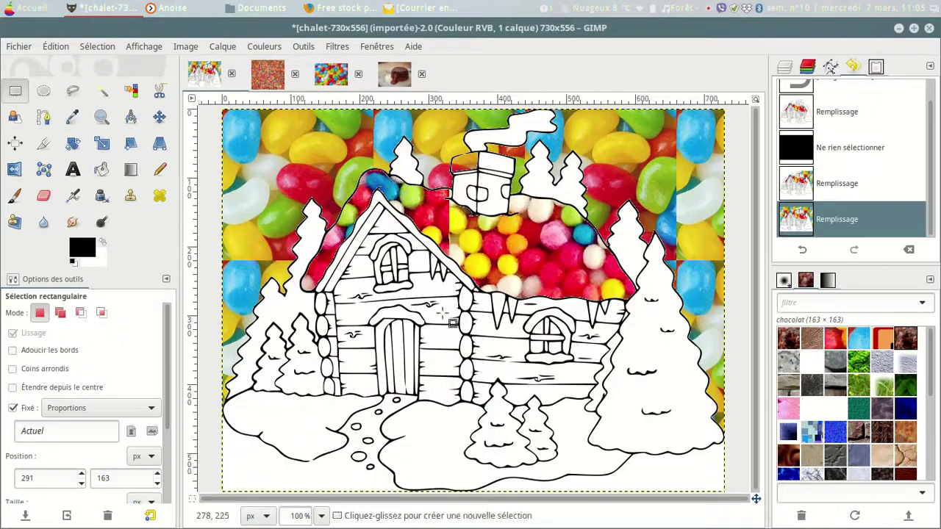
- Bucket-fill the fir trees on both sides and behind the chalet roof with the chocolat pattern
{"action": "left_click", "coordinate": [103, 170]}
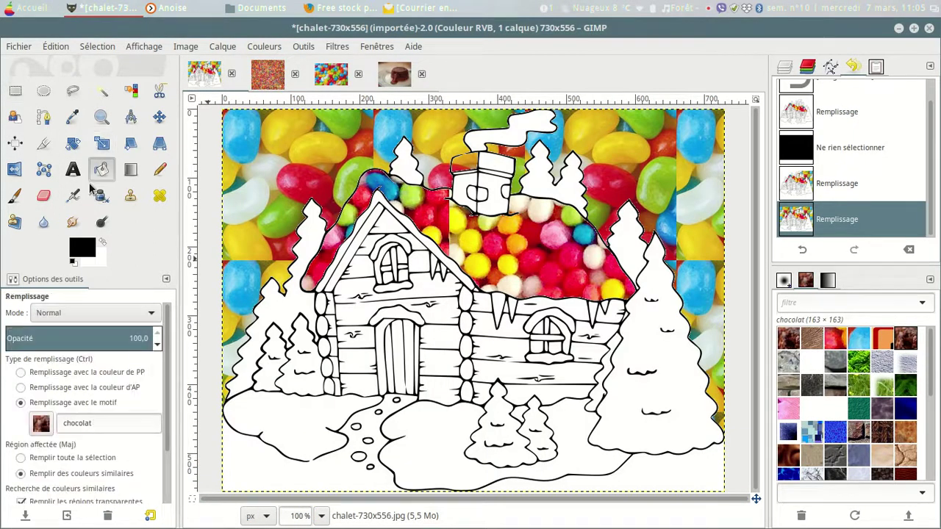
{"action": "left_click", "coordinate": [671, 403]}
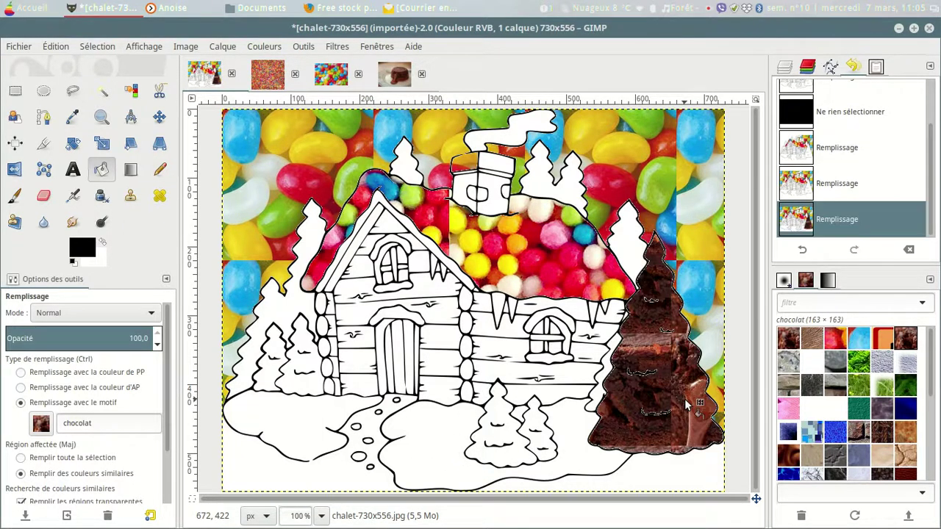
{"action": "left_click", "coordinate": [627, 243]}
{"action": "left_click", "coordinate": [562, 194]}
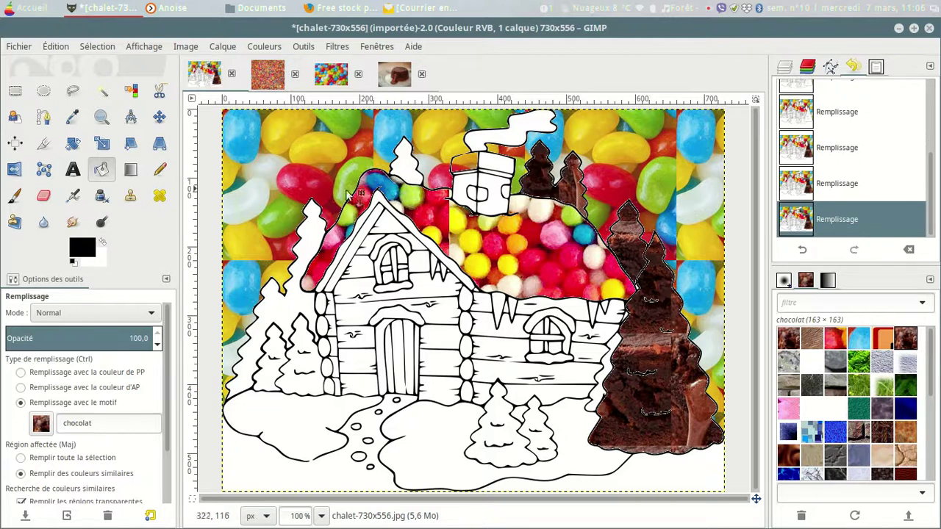
{"action": "left_click", "coordinate": [401, 167]}
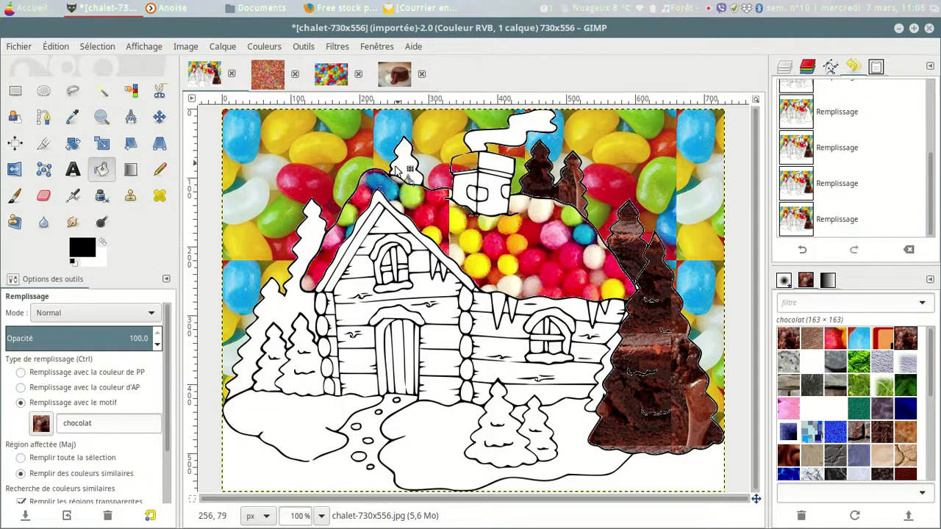
{"action": "left_click", "coordinate": [308, 236]}
{"action": "left_click", "coordinate": [300, 353]}
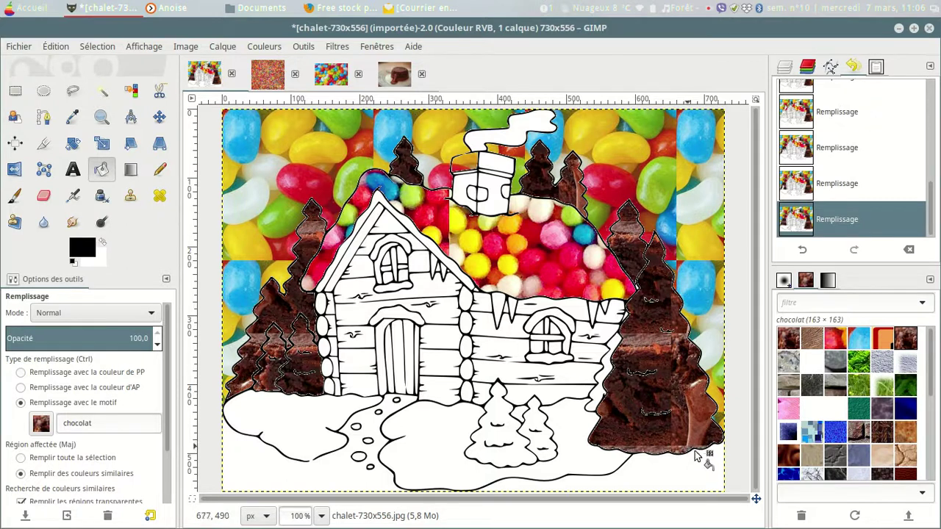
{"action": "scroll", "coordinate": [664, 424], "scroll_direction": "up", "scroll_amount": 2}
{"action": "scroll", "coordinate": [634, 396], "scroll_direction": "up", "scroll_amount": 2}
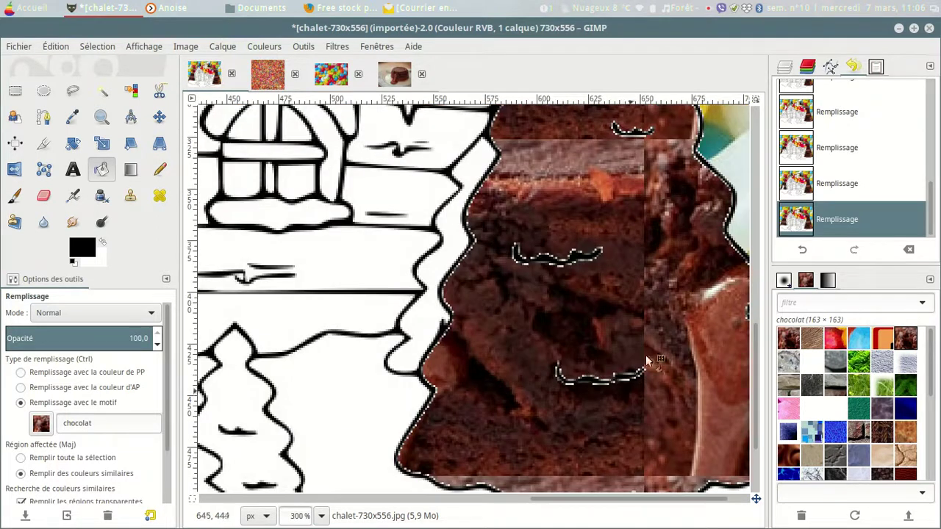
- Blur the chocolate fill near the top of the right-hand fir tree
{"action": "left_click", "coordinate": [43, 223]}
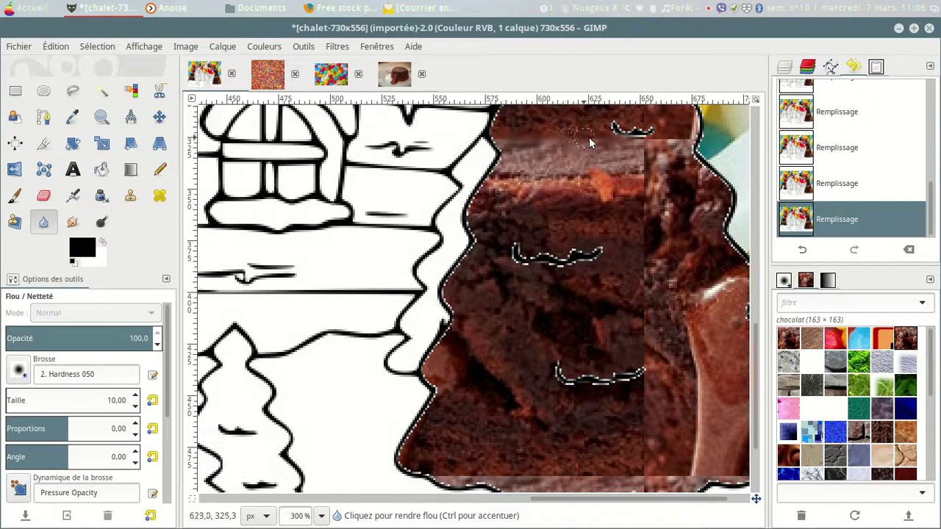
{"action": "left_click_drag", "start_coordinate": [597, 137], "coordinate": [646, 140]}
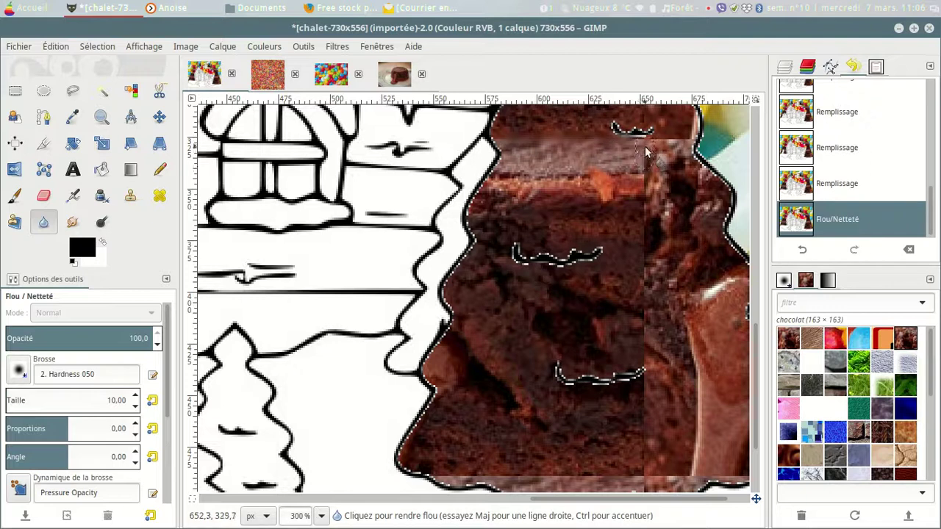
- Smudge the right tree's chocolate fill along its tile seam and near its top edge
{"action": "left_click", "coordinate": [71, 226]}
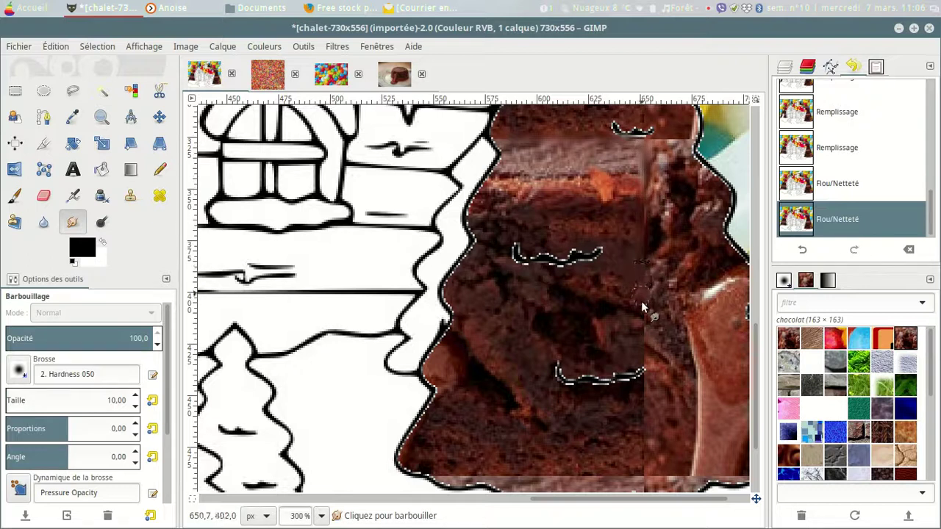
{"action": "left_click_drag", "start_coordinate": [642, 321], "coordinate": [643, 343]}
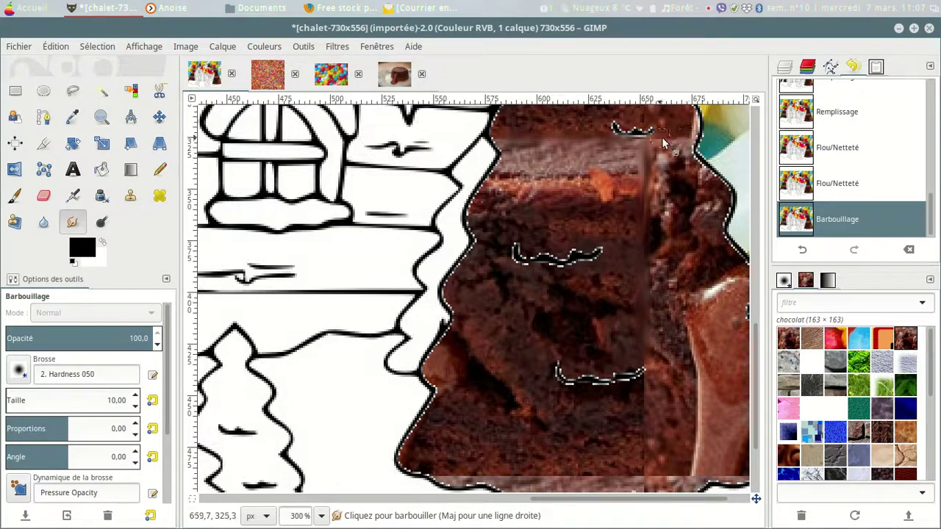
{"action": "left_click_drag", "start_coordinate": [692, 130], "coordinate": [697, 133]}
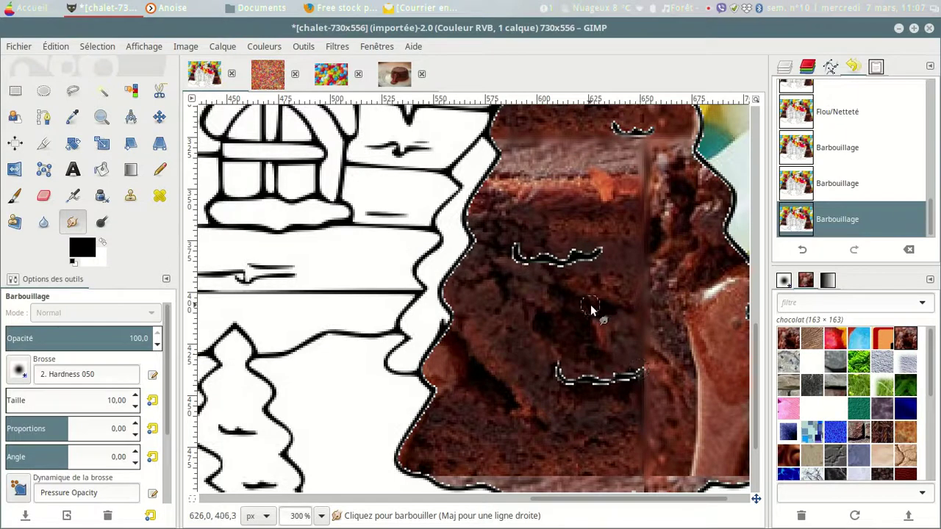
{"action": "key", "text": "minus"}
{"action": "key", "text": "minus"}
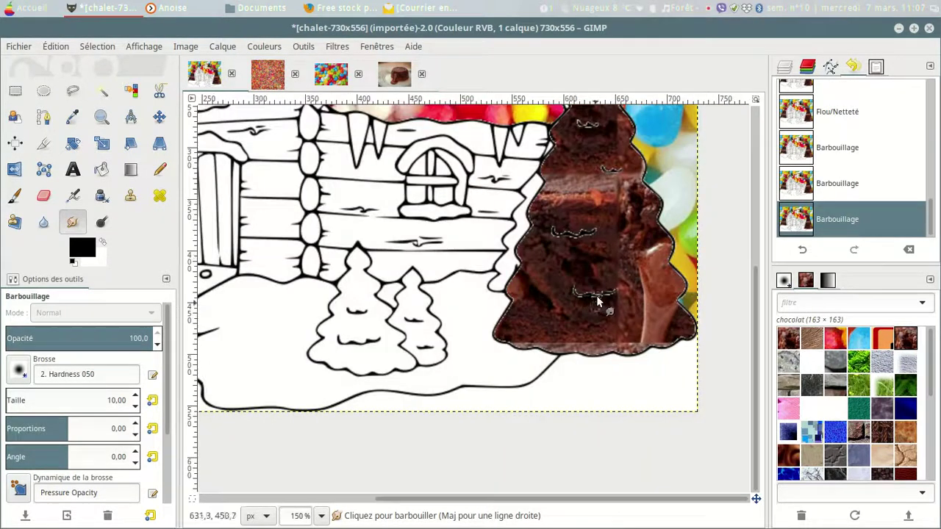
{"action": "scroll", "coordinate": [594, 302], "scroll_direction": "up", "scroll_amount": 3}
{"action": "scroll", "coordinate": [596, 309], "scroll_direction": "down", "scroll_amount": 2}
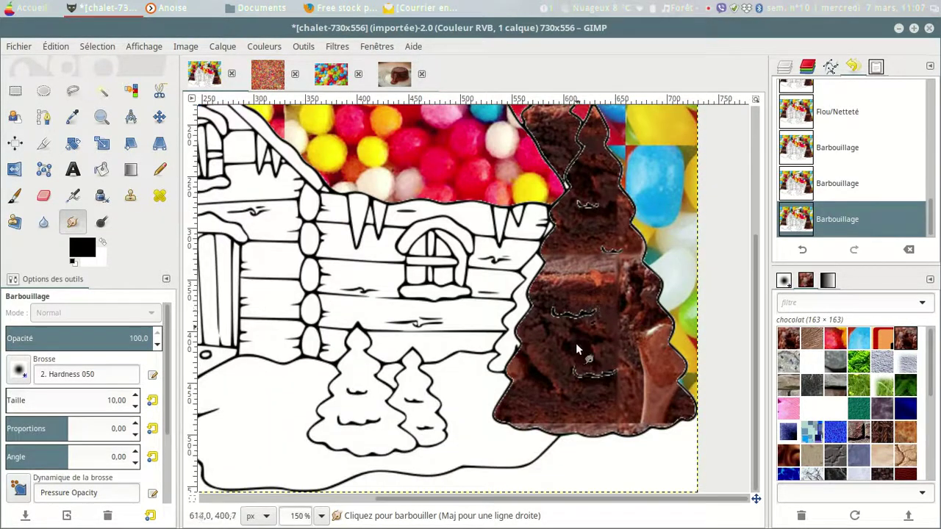
{"action": "key", "text": "minus"}
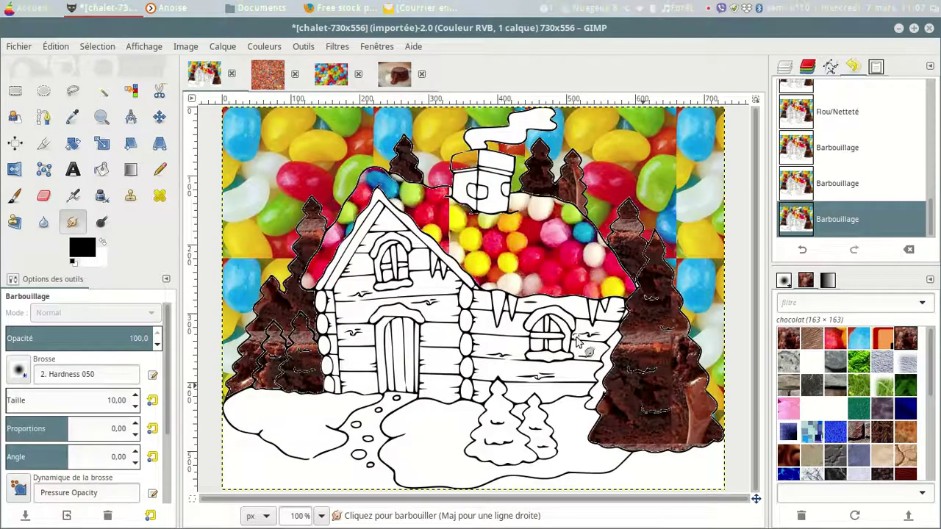
{"action": "key", "text": "minus"}
{"action": "key", "text": "minus"}
{"action": "key", "text": "plus"}
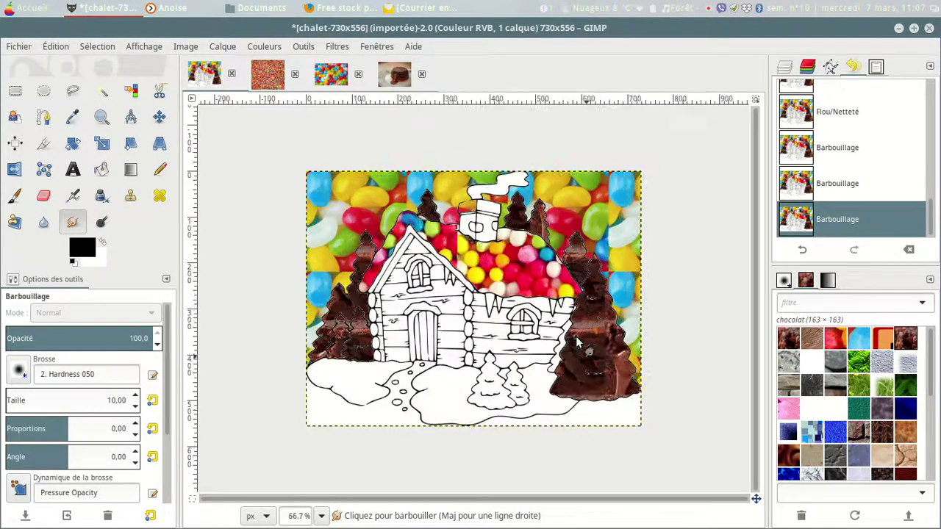